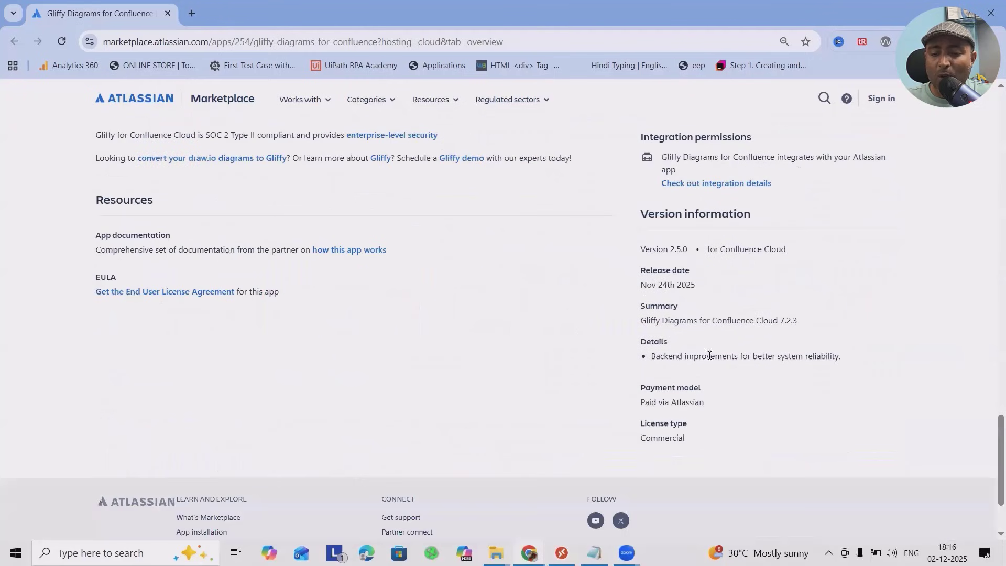
Step: Review the Gliffy Diagrams for Confluence marketplace listing, including its SOC 2 Type II compliance statement and additional app options
scroll(718, 330, "up", 4)
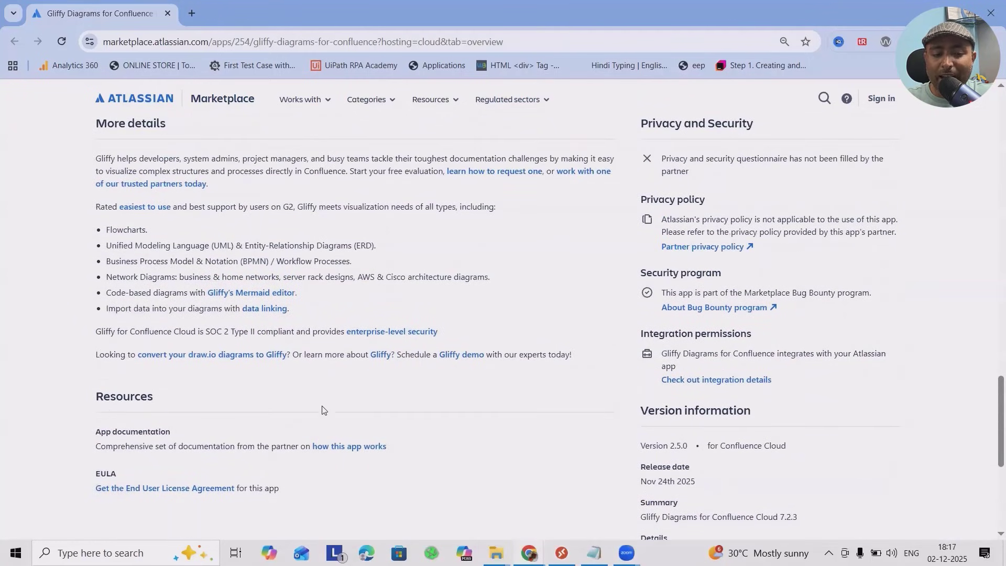
left_click_drag(205, 331, 289, 332)
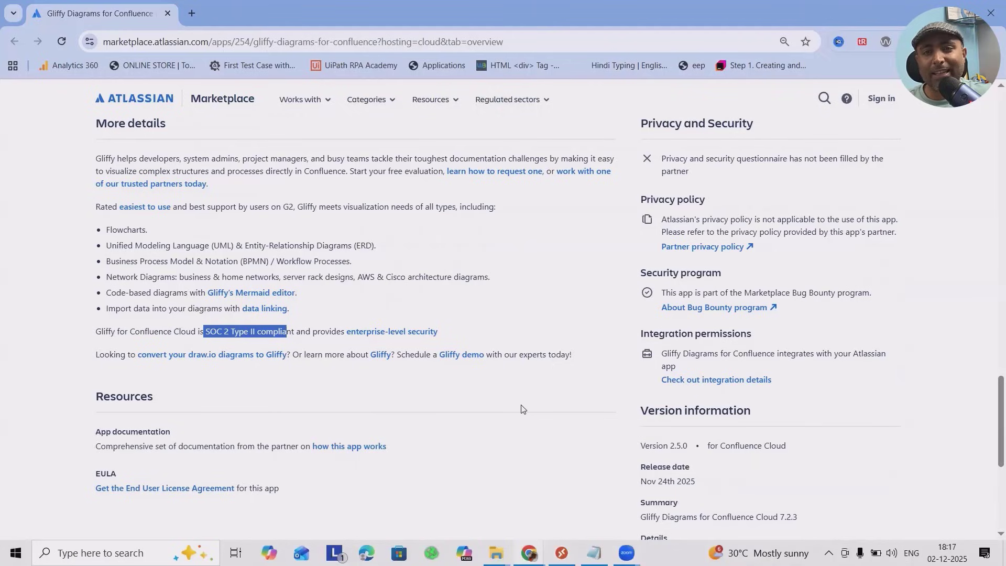
scroll(616, 329, "up", 10)
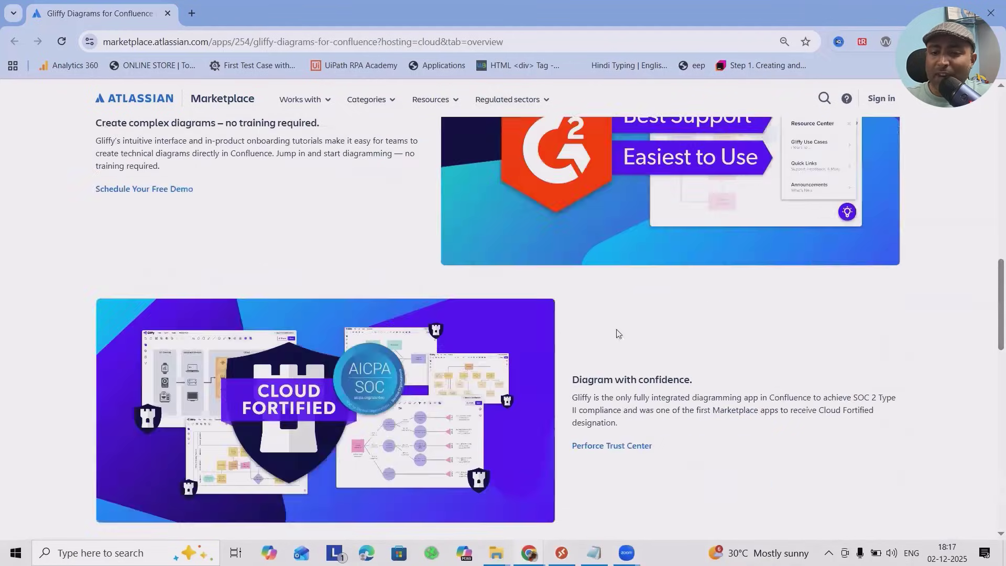
scroll(718, 321, "up", 10)
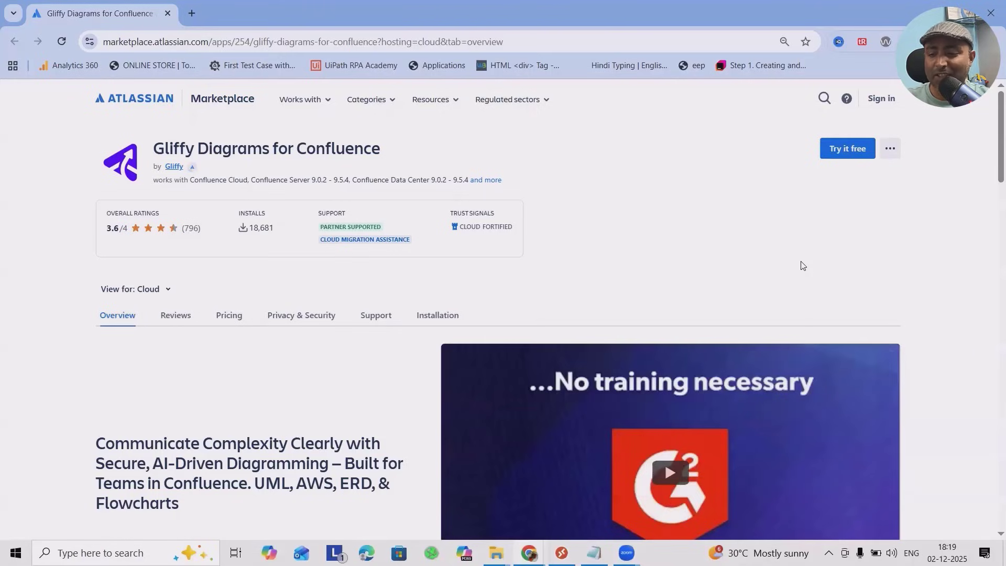
left_click(890, 149)
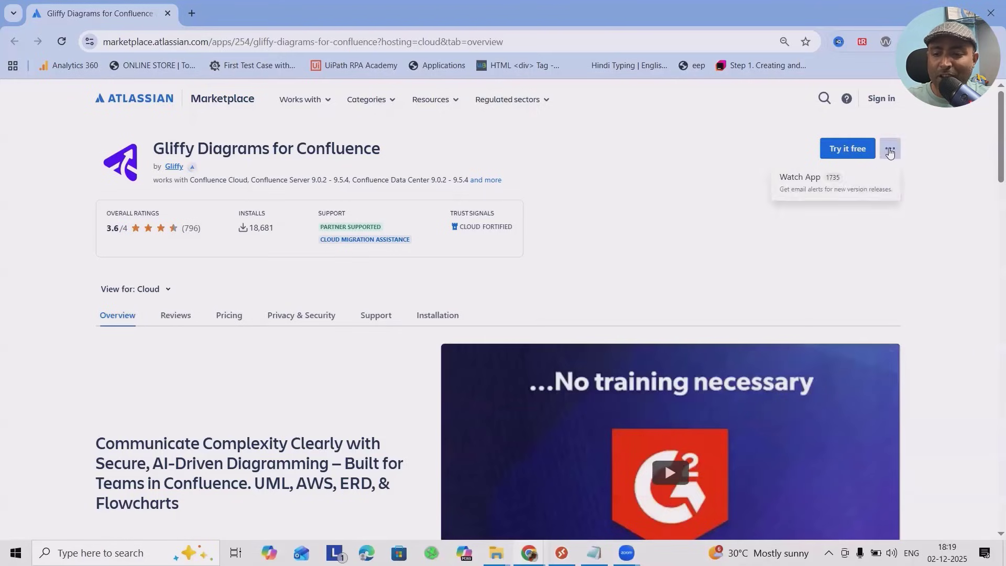
scroll(514, 272, "down", 4)
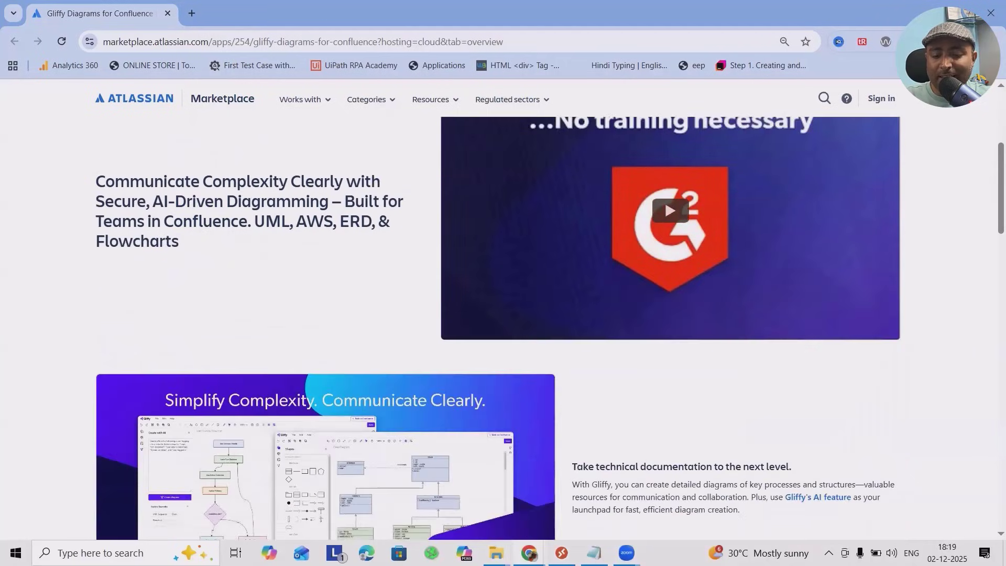
Step: Switch to the Confluence site's browser window and review the overview of the Gliffy Diagrams for Confluence app
left_click(530, 548)
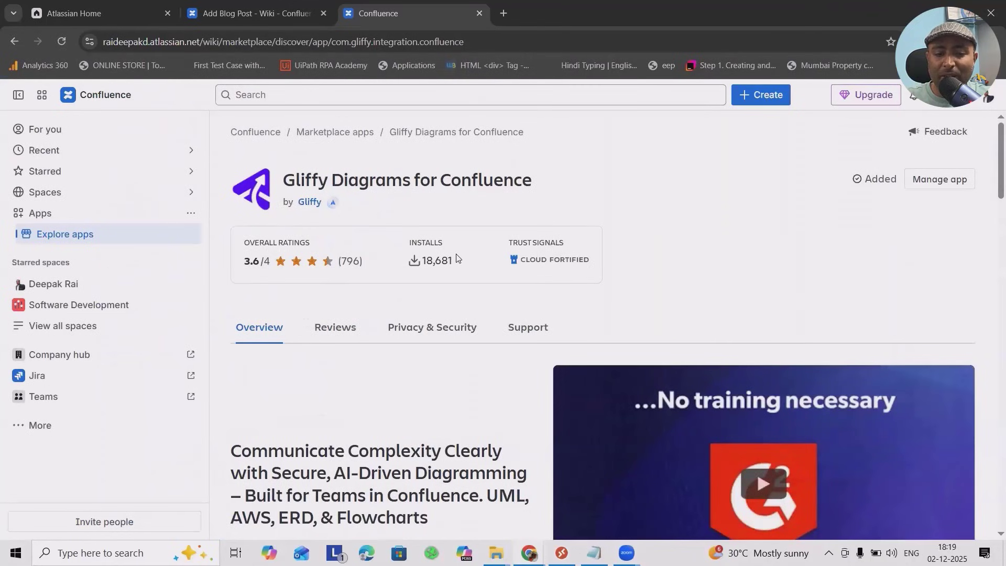
scroll(460, 285, "down", 2)
scroll(417, 225, "up", 2)
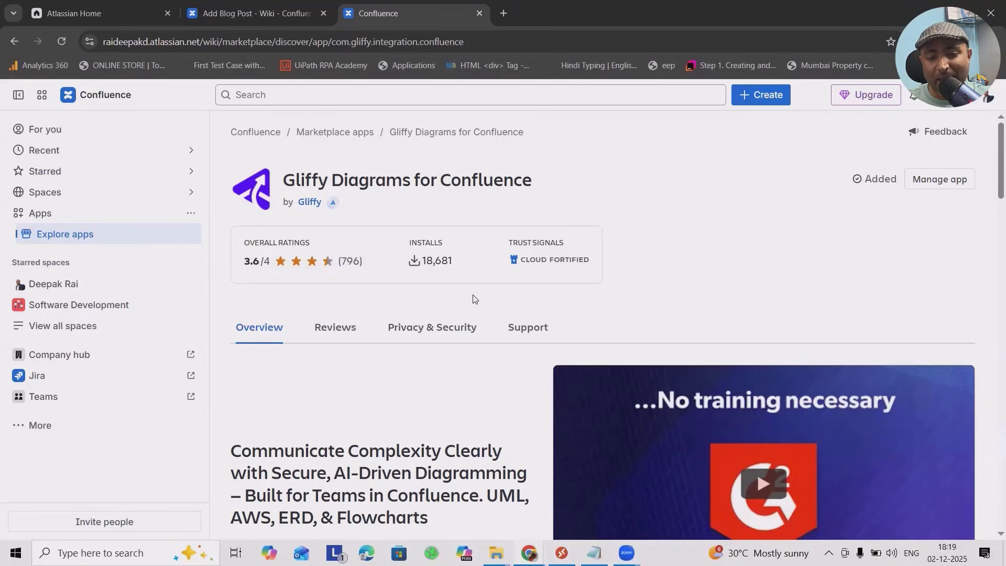
scroll(411, 297, "down", 3)
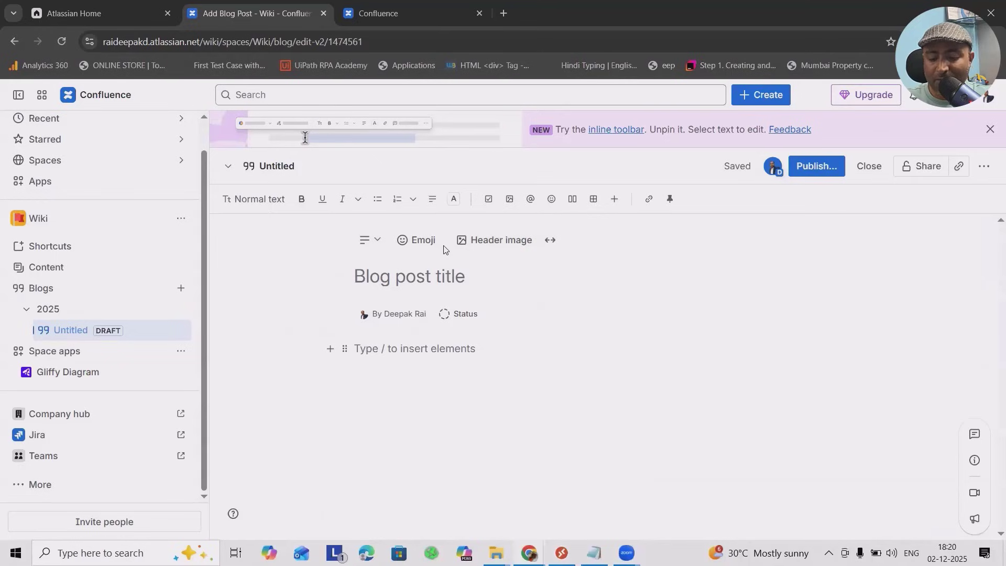
Step: Insert a Gliffy Diagram into the body of the untitled blog post draft
type("/")
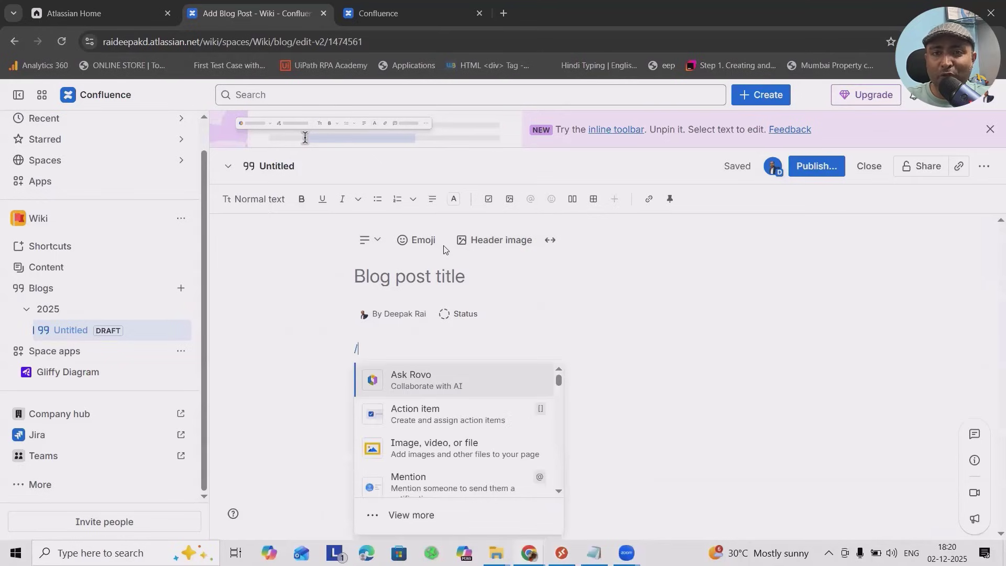
type("gl")
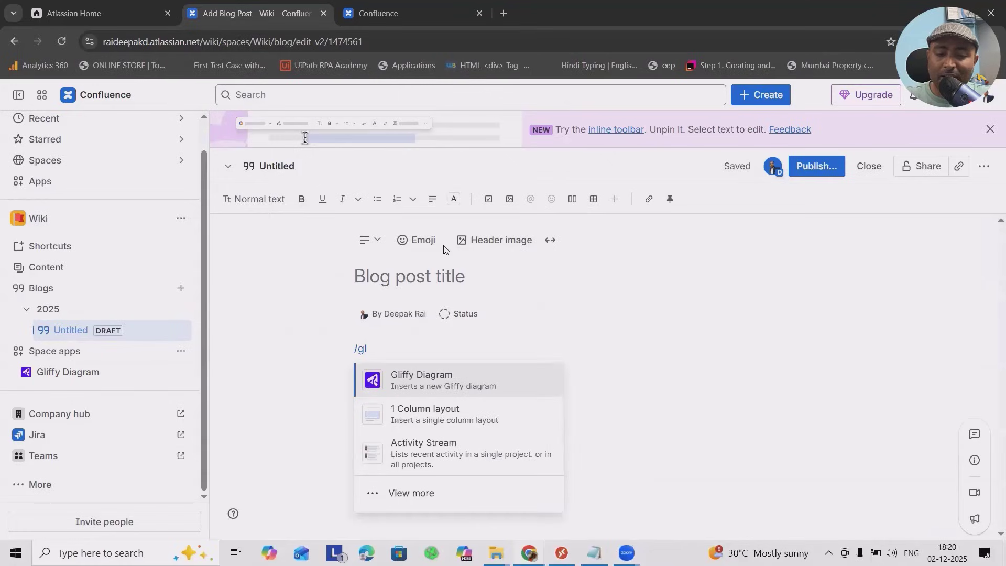
left_click(389, 394)
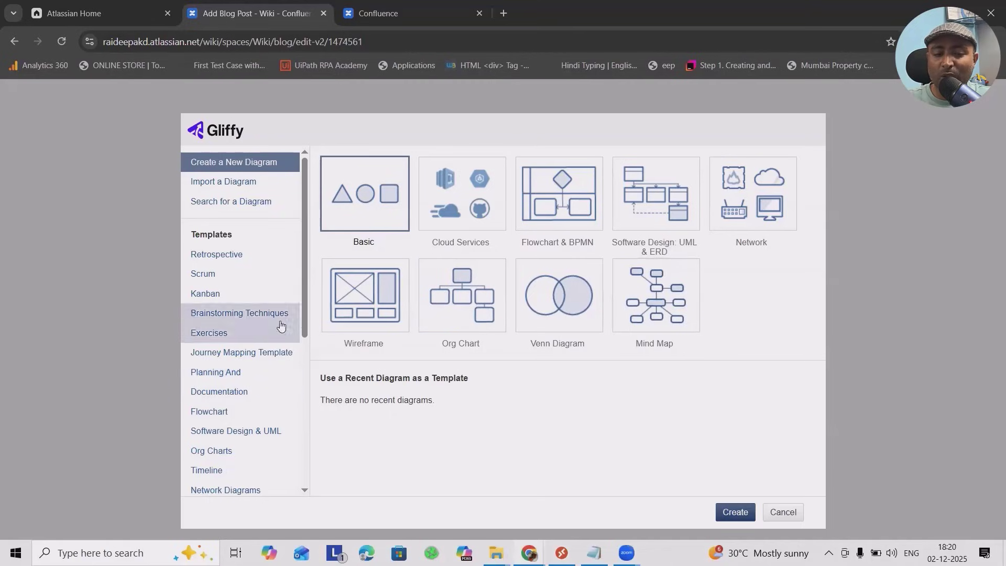
Step: Examine the Gliffy template categories, from Retrospective through Brainstorming Techniques and Journey Mapping to the Flowchart templates
left_click(225, 256)
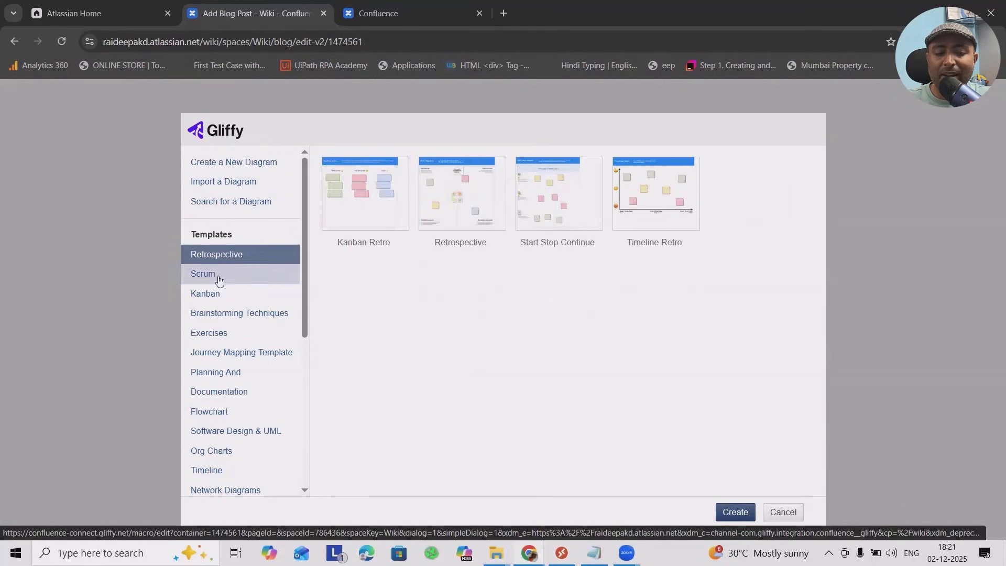
left_click(215, 294)
left_click(225, 319)
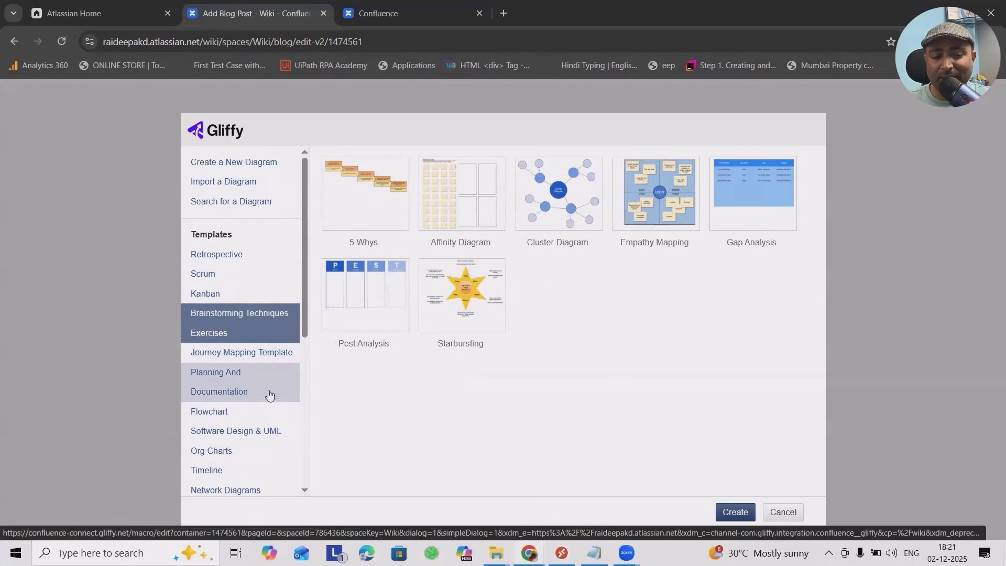
left_click(258, 373)
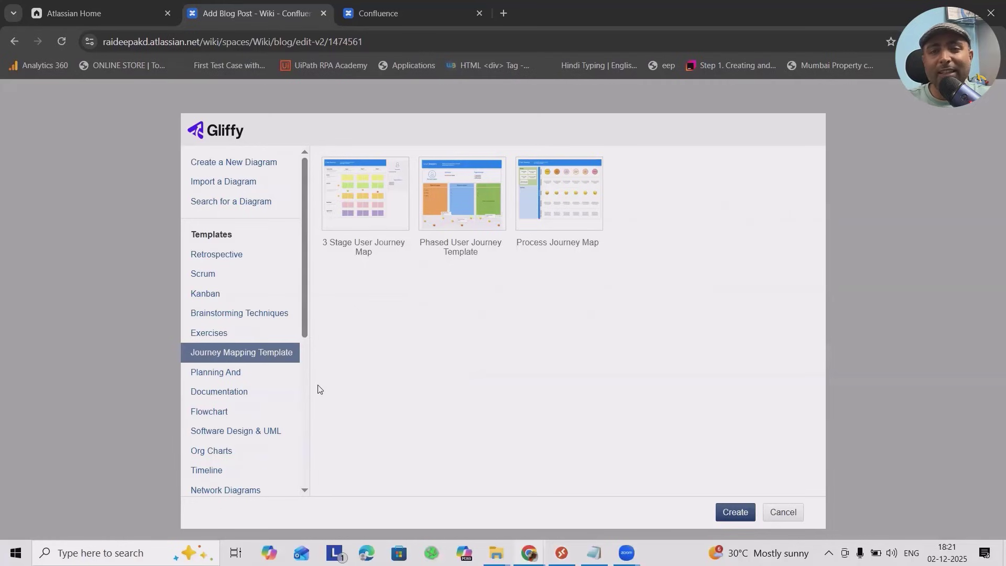
left_click(239, 387)
left_click(215, 419)
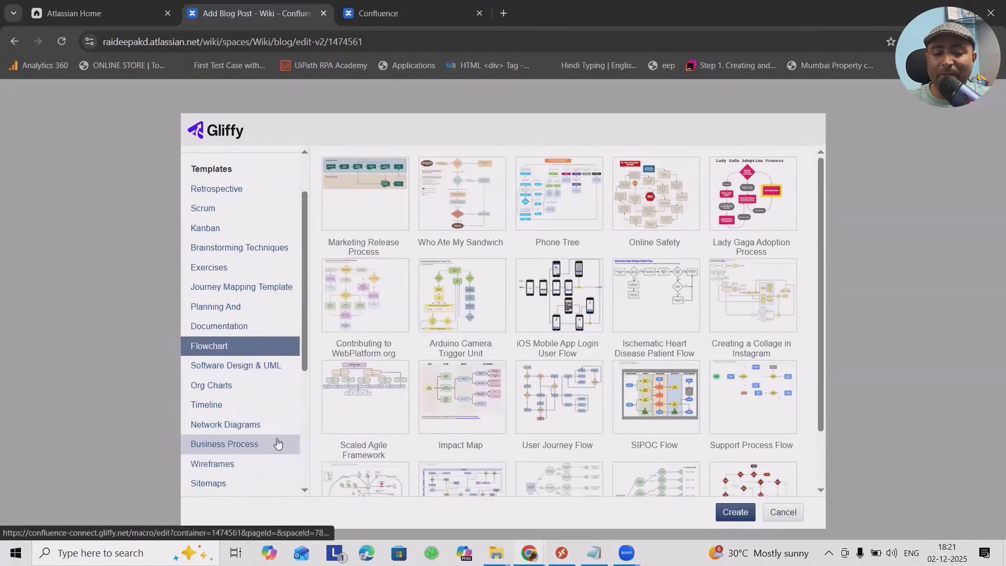
scroll(537, 314, "down", 1)
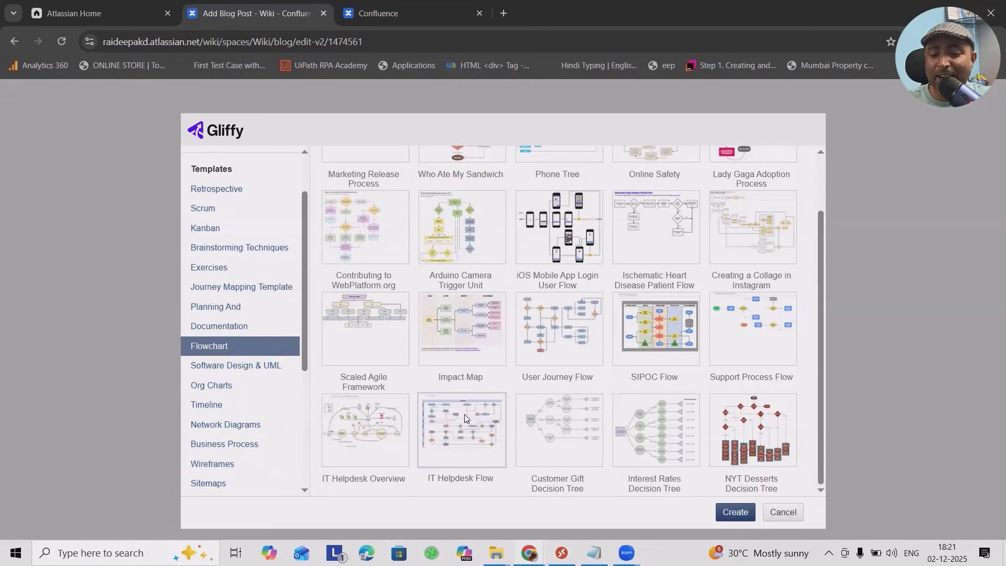
scroll(244, 262, "up", 1)
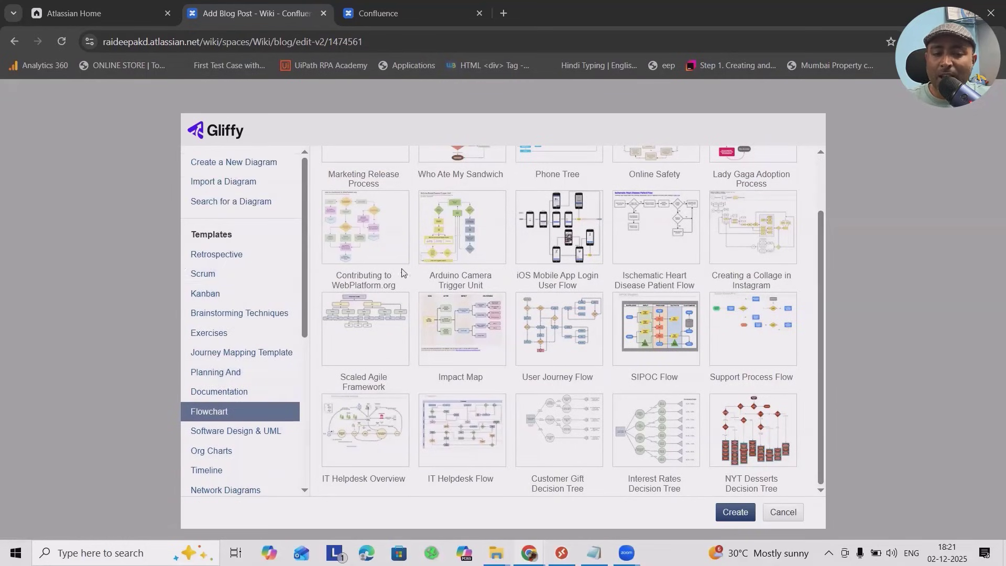
Step: Create a new blank diagram of the Flowchart & BPMN type
left_click(246, 166)
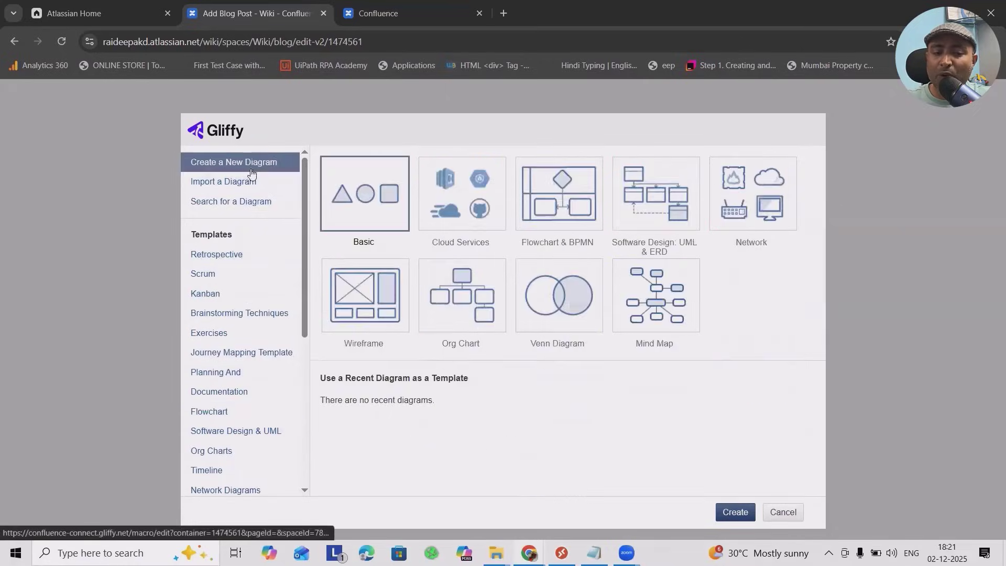
left_click(554, 209)
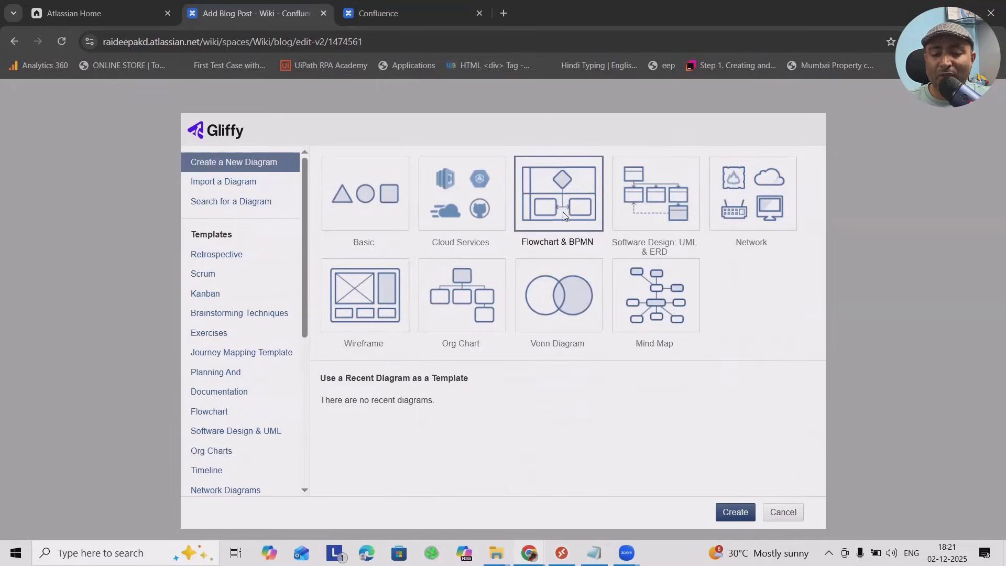
double_click(578, 286)
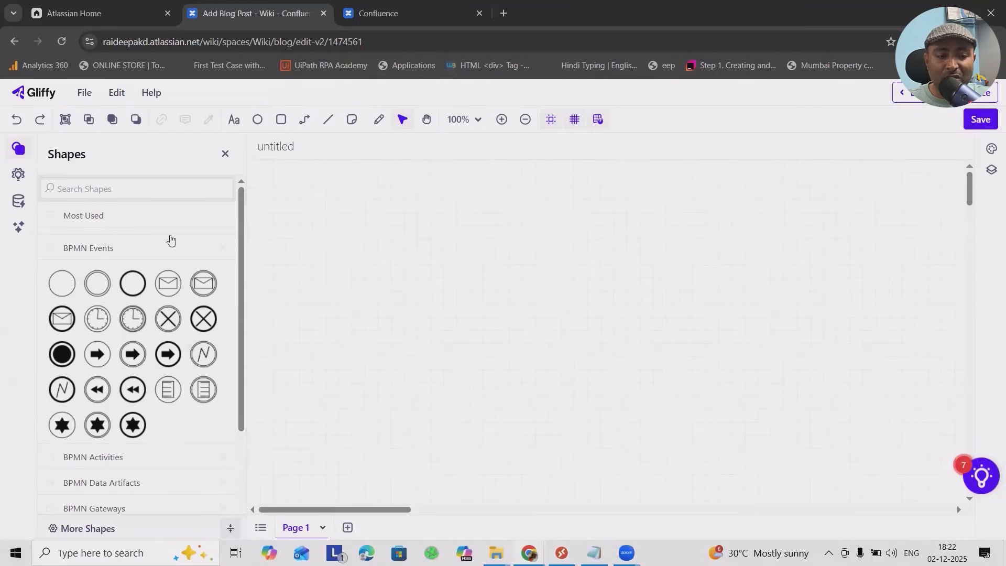
Step: Look over the shape library and the diagram-building options, and collapse the BPMN Events shape group
scroll(83, 336, "down", 2)
scroll(56, 235, "up", 2)
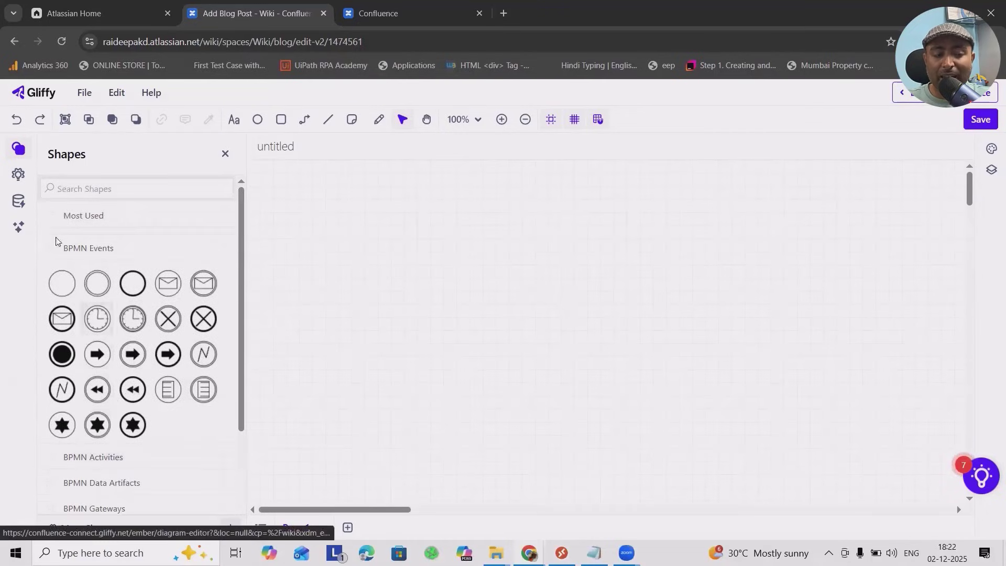
left_click(19, 176)
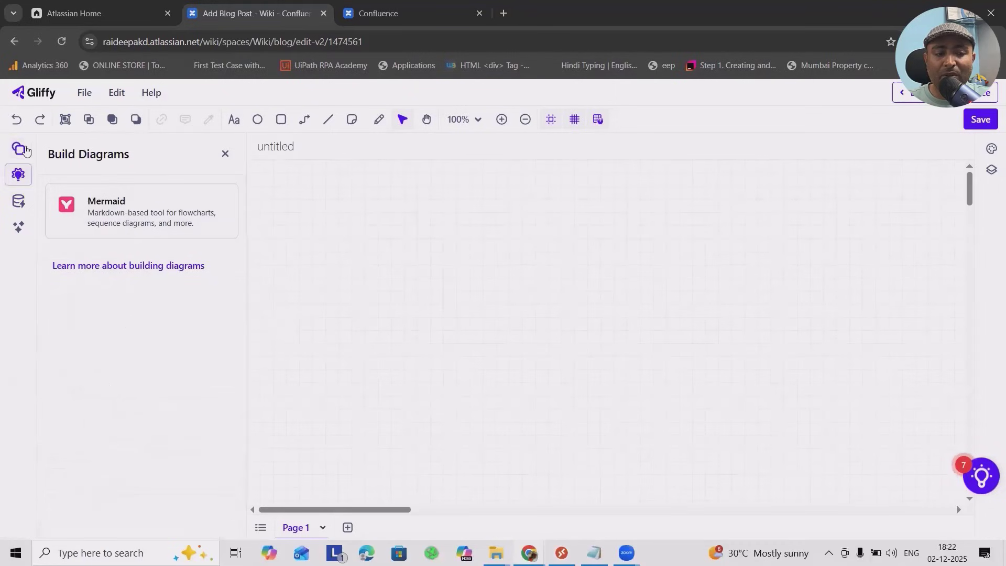
left_click(18, 148)
left_click(58, 247)
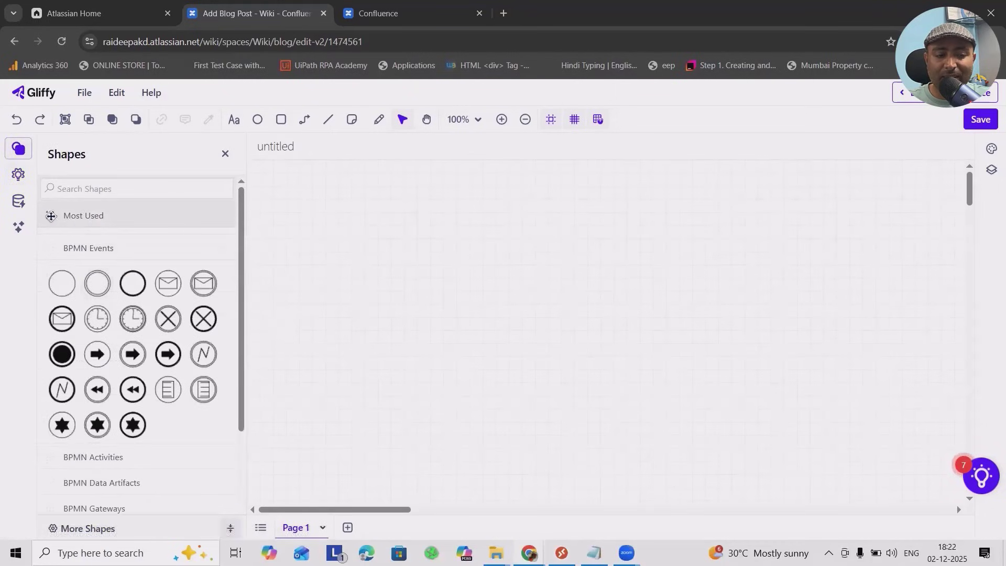
left_click(129, 250)
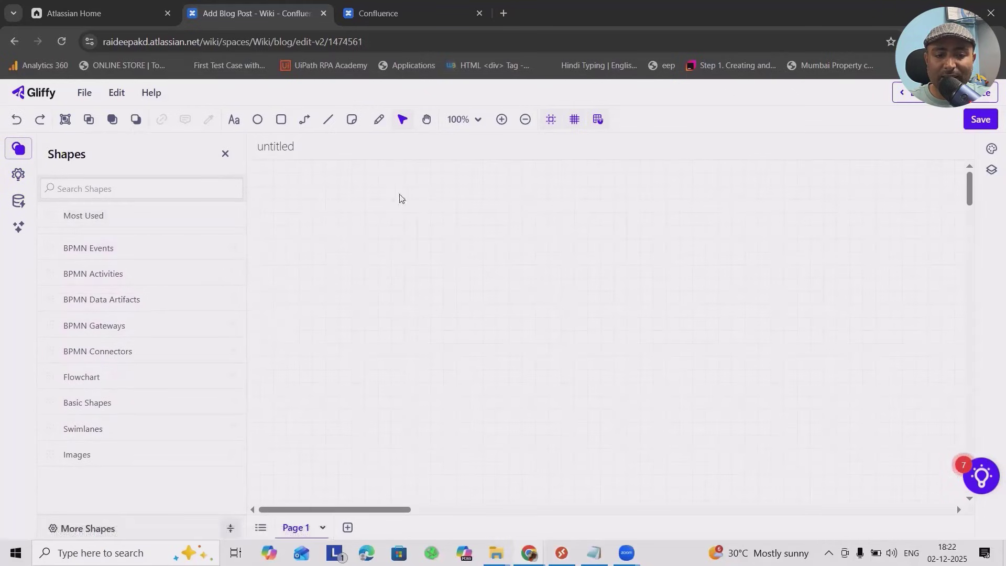
Step: Draw a wide, flat ellipse in the upper-left area of the canvas and label it "Start"
left_click(257, 120)
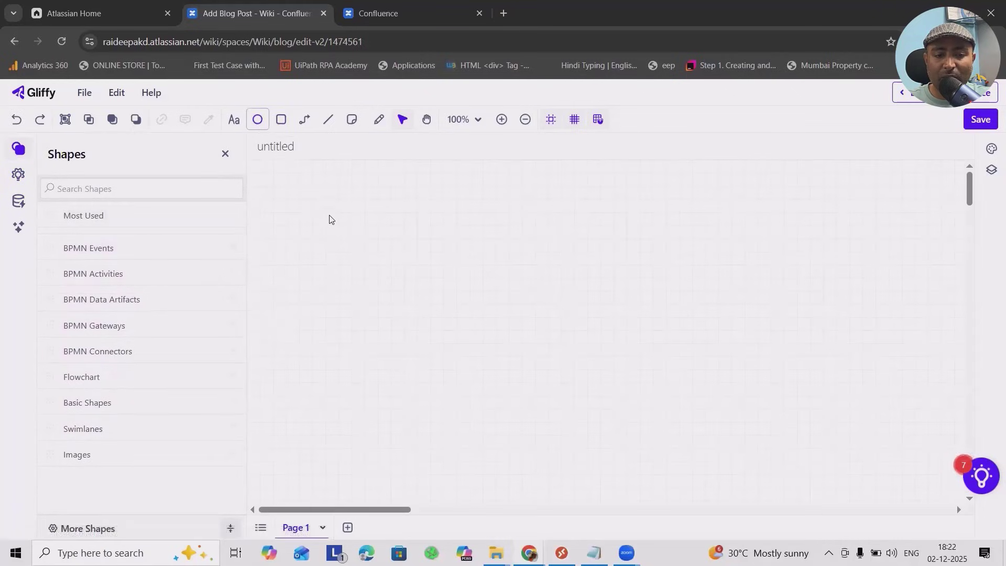
left_click(314, 240)
key("Escape")
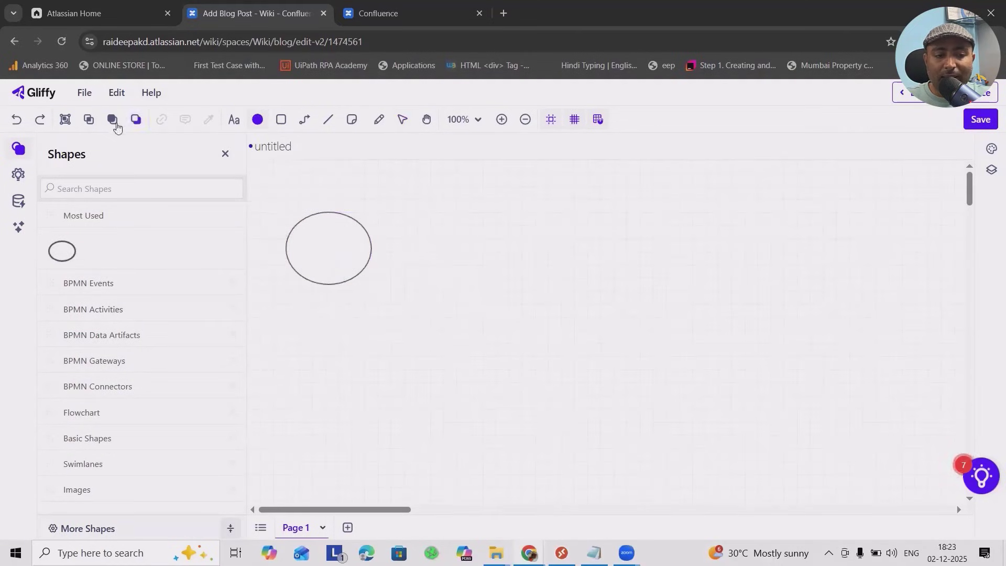
left_click_drag(279, 206, 365, 245)
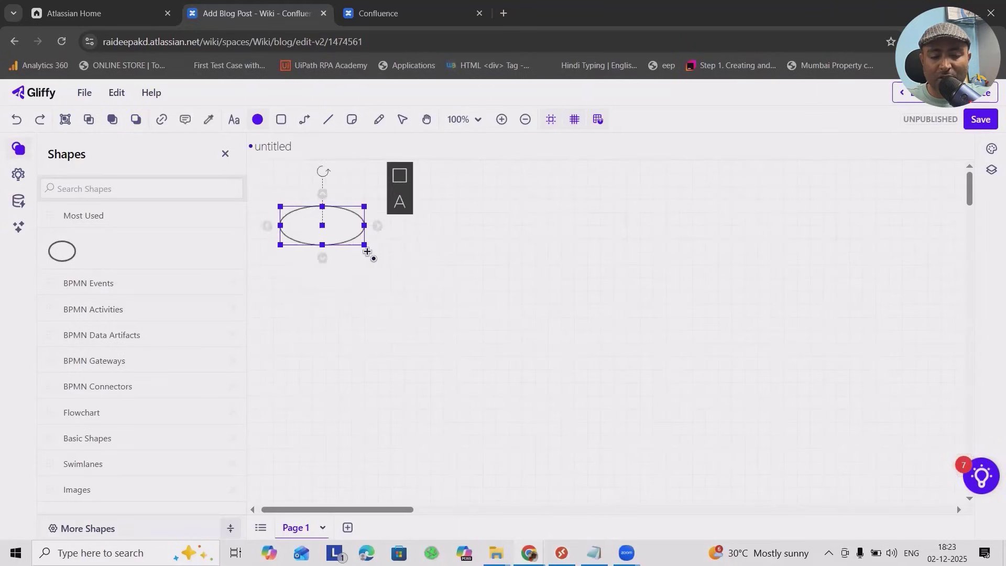
type("Start")
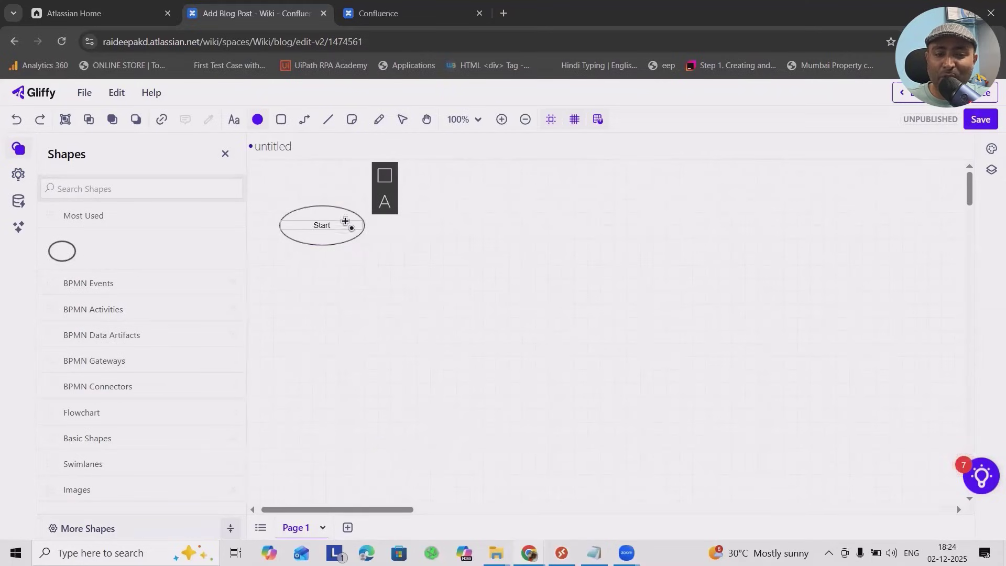
left_click(431, 301)
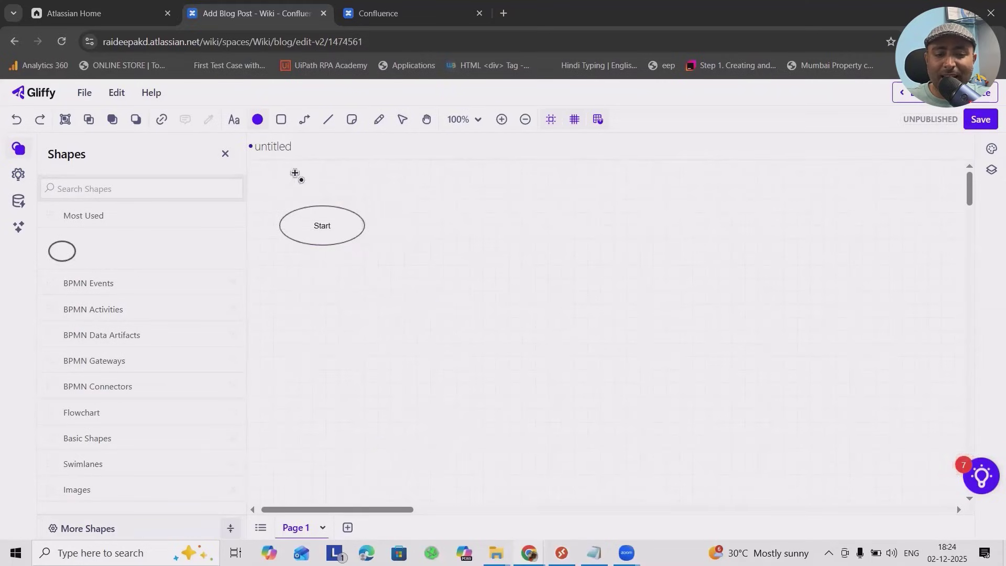
Step: Draw a wide rectangle to the right of the Start ellipse, deleting the stray small rectangle between them
left_click(281, 118)
left_click_drag(391, 226, 502, 271)
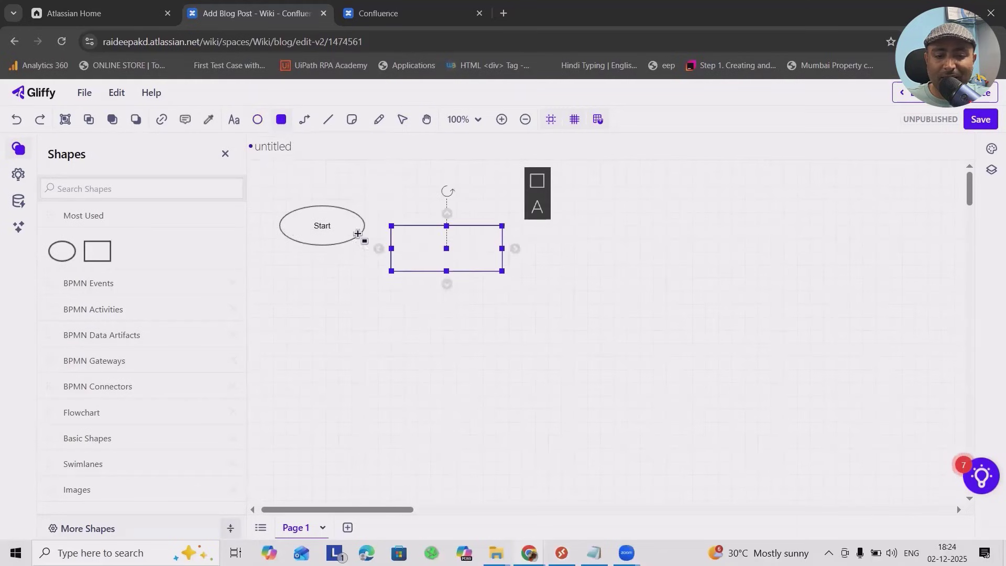
left_click_drag(358, 231, 378, 257)
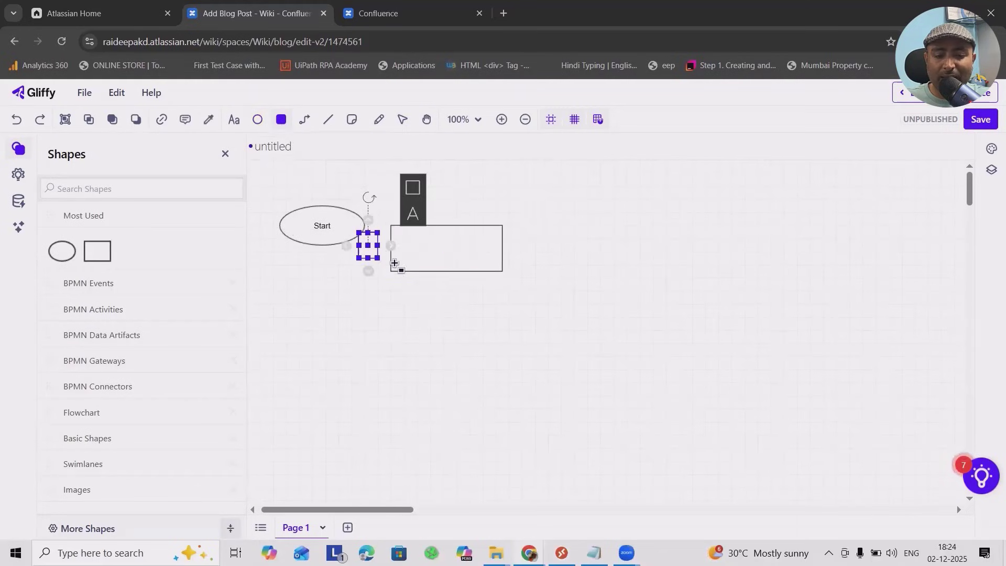
key("Delete")
Step: Draw a connector from the right side of the Start ellipse to the rectangle's left edge, and select the rectangle
left_click(305, 119)
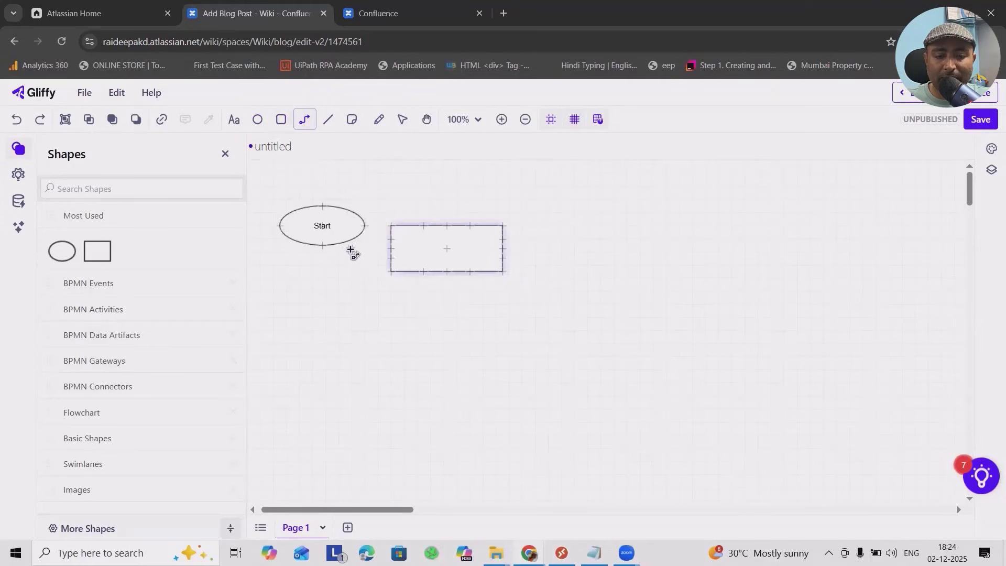
left_click_drag(366, 225, 391, 255)
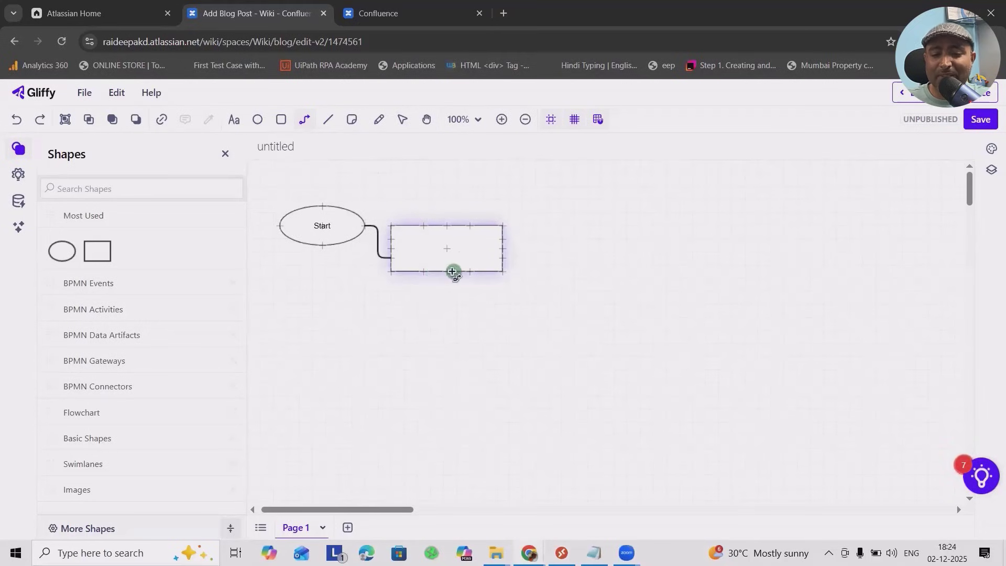
left_click(410, 249)
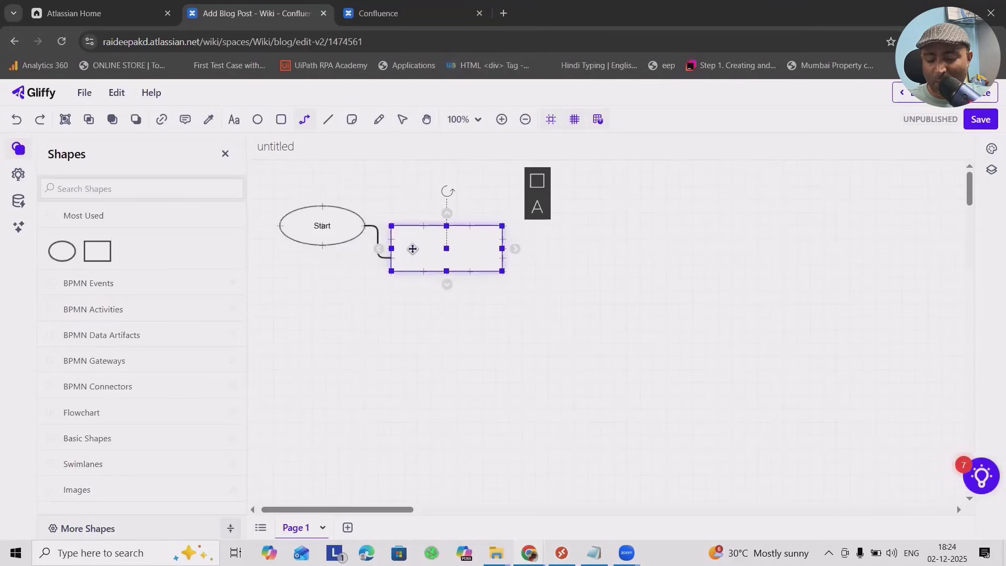
Step: Label the rectangle beside Start "New" and draw another wide rectangle to its right labelled "In Progress"
type("New")
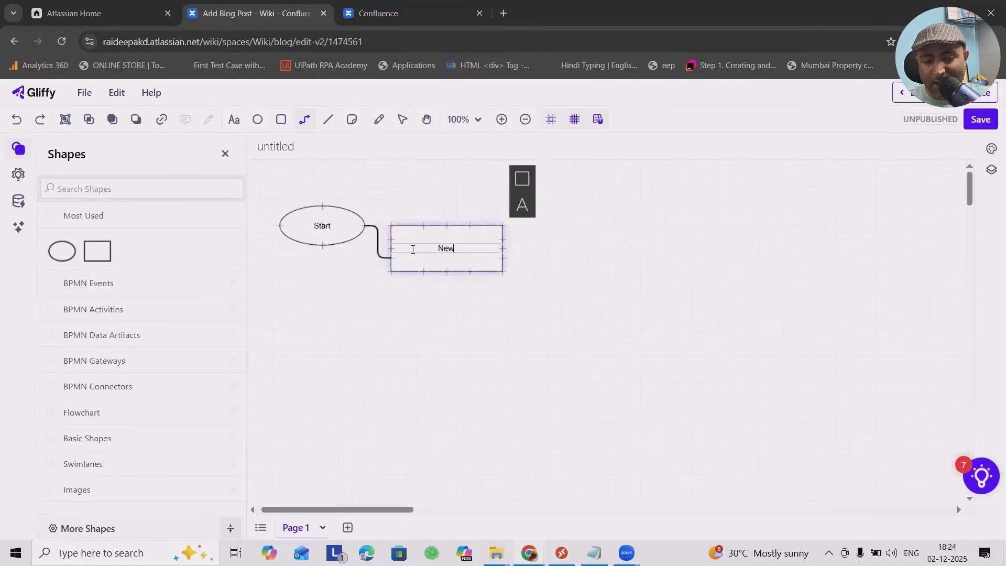
left_click(455, 348)
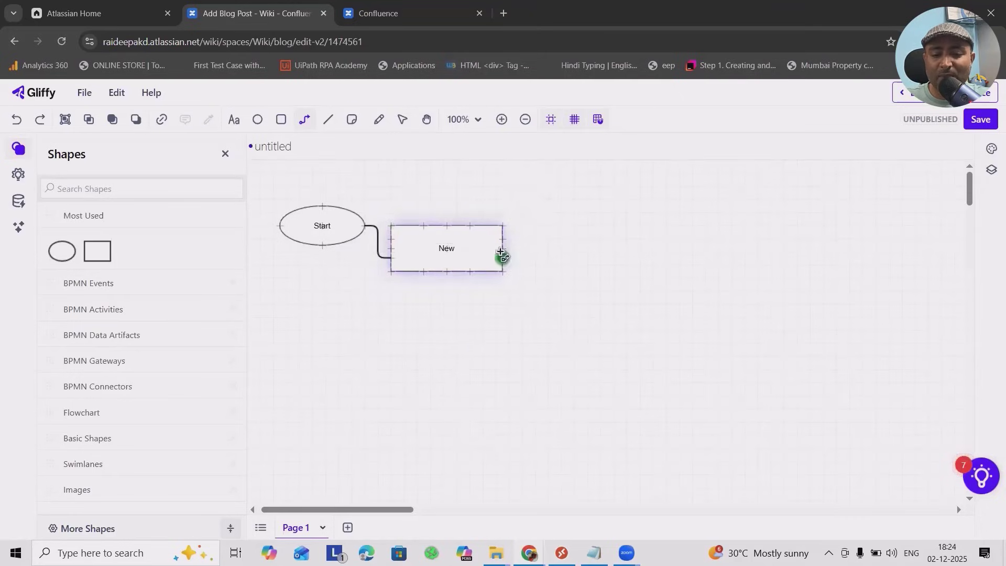
mouse_move(539, 237)
left_mouse_down()
mouse_move(602, 276)
mouse_move(620, 264)
left_mouse_up()
key("Delete")
key("r")
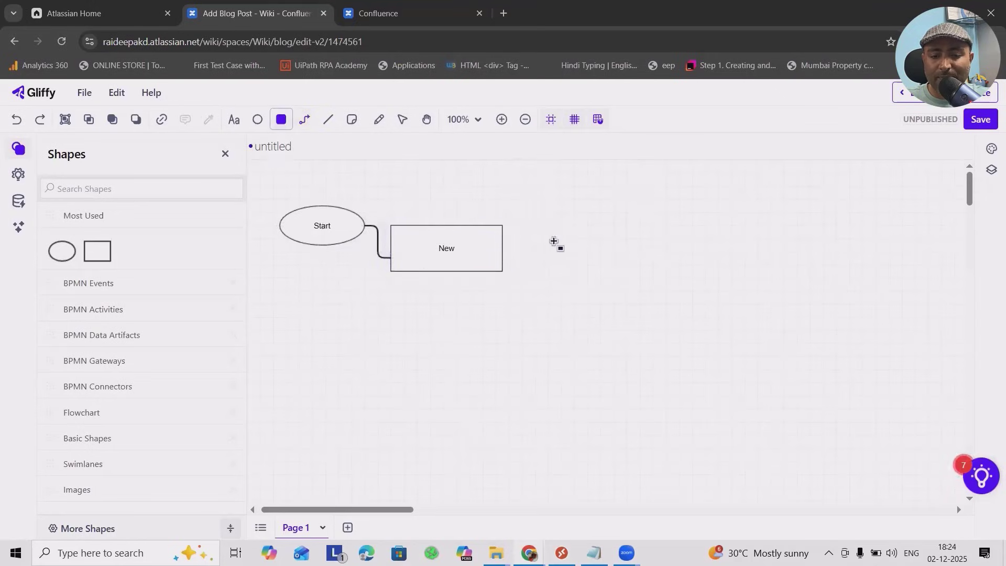
mouse_move(554, 239)
left_mouse_down()
mouse_move(608, 286)
mouse_move(651, 285)
left_mouse_up()
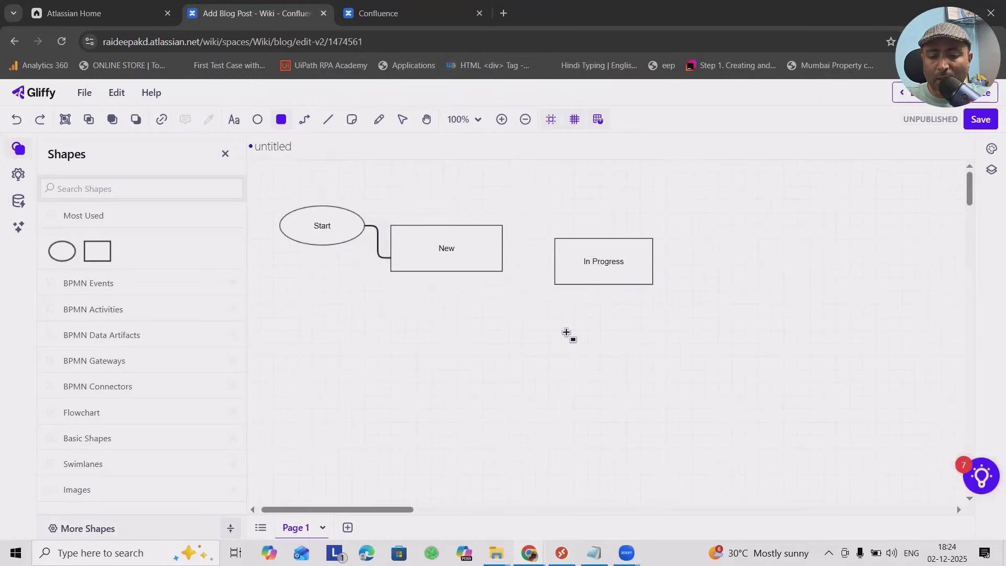
Step: Draw two smaller rectangles stacked below In Progress and label them "Development" and "QA", from upper to lower
left_click_drag(566, 332, 646, 369)
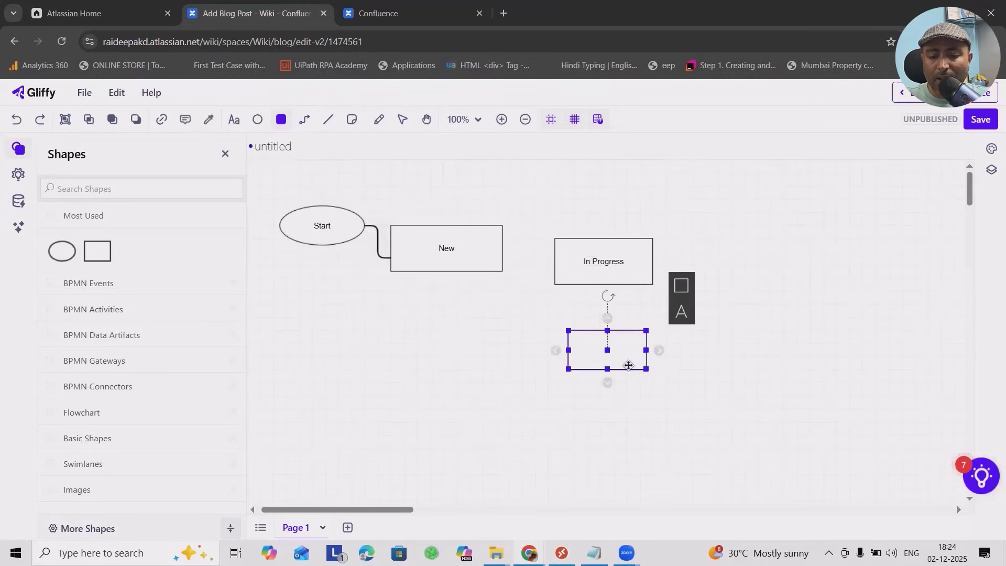
double_click(592, 350)
type("Development")
left_click_drag(574, 396, 634, 434)
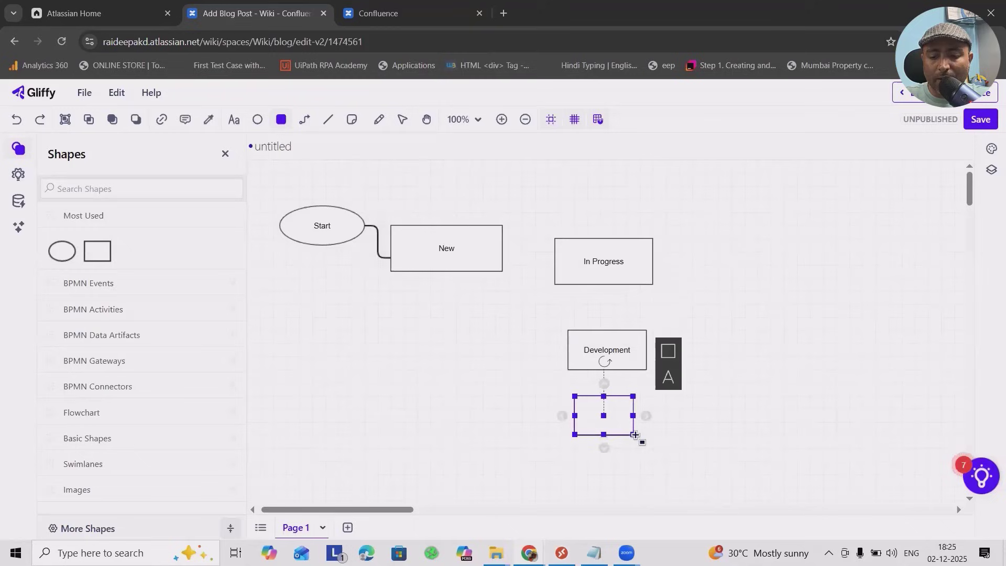
double_click(604, 421)
type("QA")
Step: Draw a taller rectangle below the QA box and label it "Done"
mouse_move(581, 453)
left_mouse_down()
mouse_move(652, 490)
mouse_move(650, 482)
left_mouse_up()
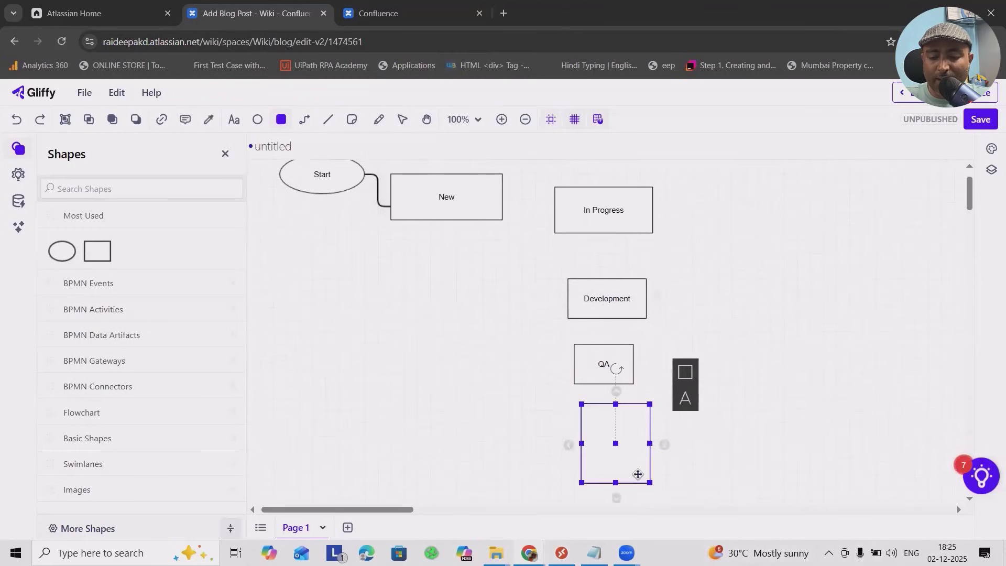
double_click(603, 444)
type("Done")
left_click(436, 401)
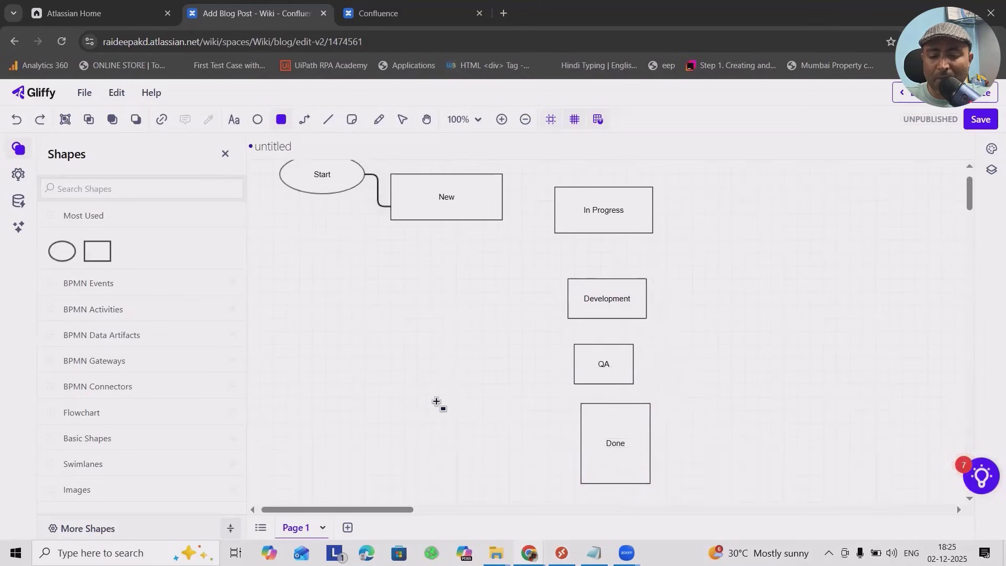
Step: Draw a wide, flat ellipse to the left of the Done box and label it "End"
left_click(257, 119)
left_click_drag(404, 417, 508, 455)
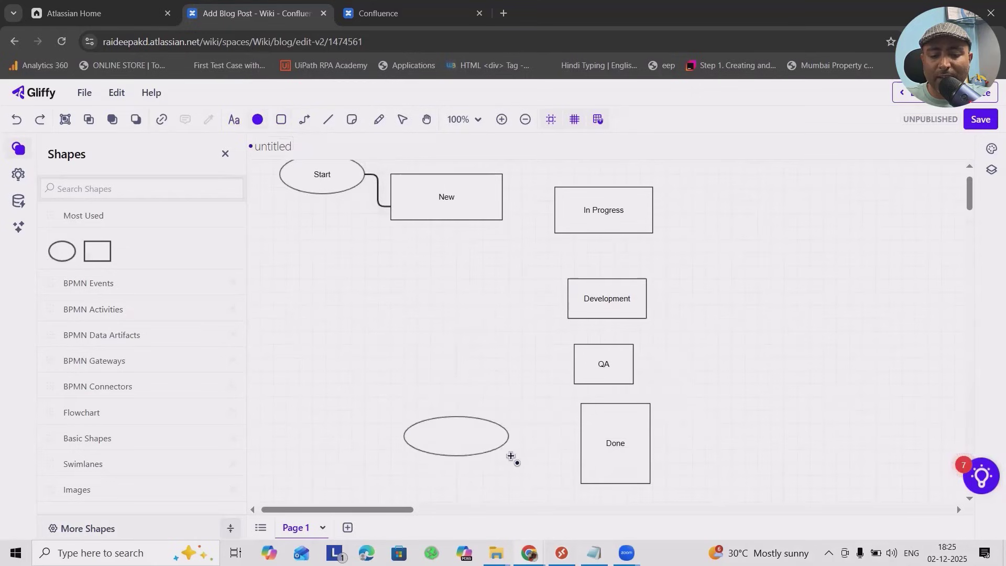
double_click(459, 439)
type("E")
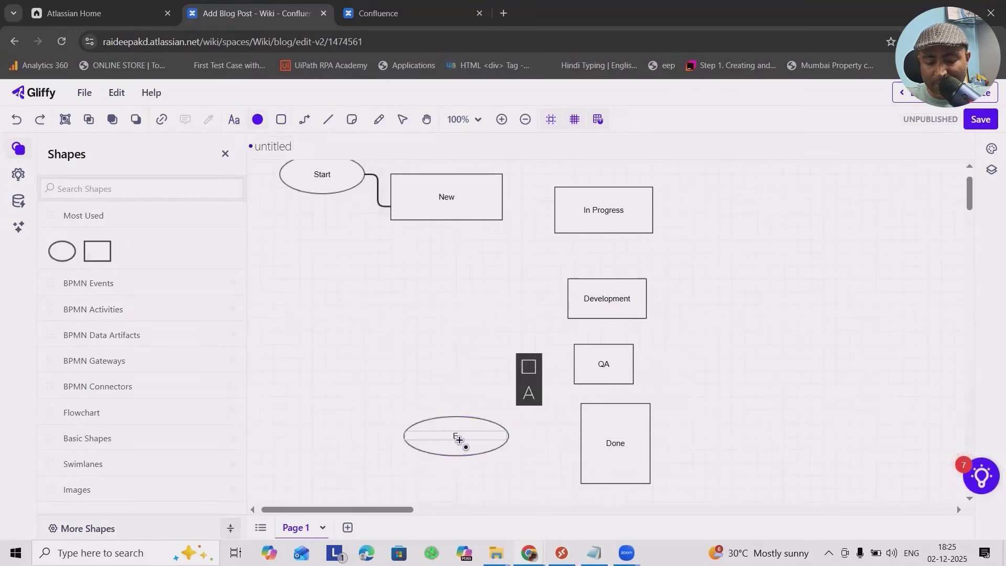
type("nd")
Step: Draw connectors linking New to In Progress, In Progress to Development, Development to QA, and QA to Done
left_click(305, 119)
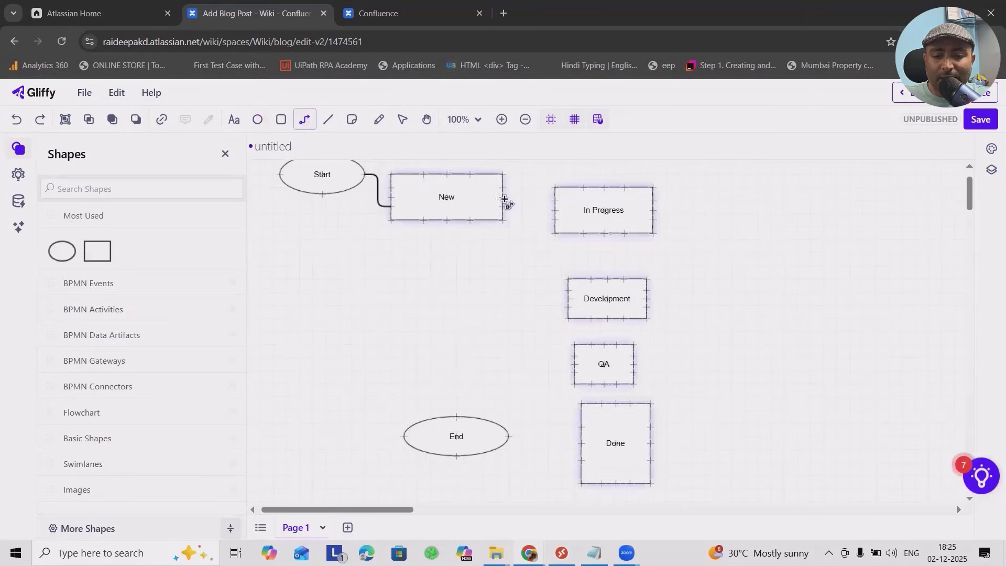
left_click_drag(504, 199, 554, 210)
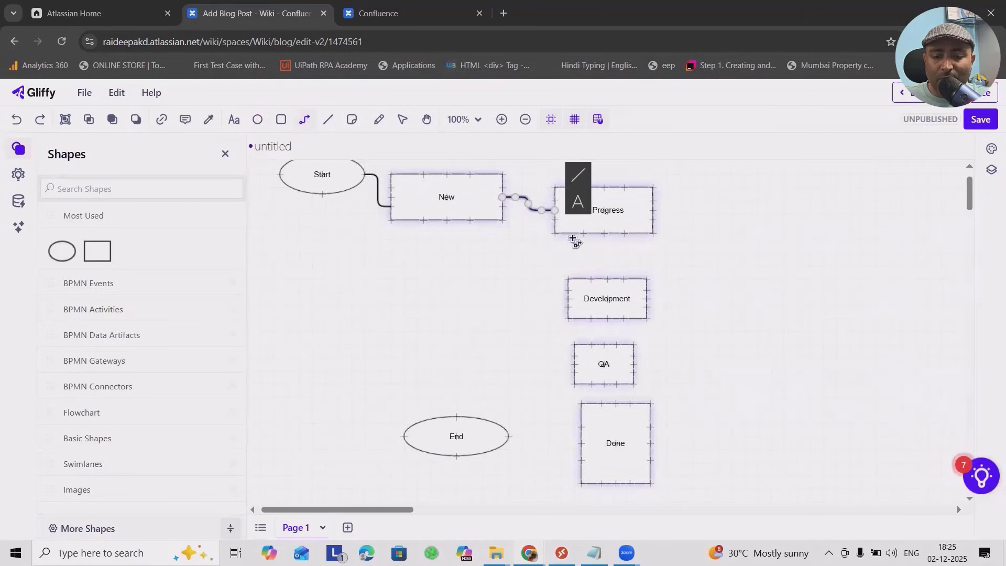
left_click_drag(607, 233, 607, 279)
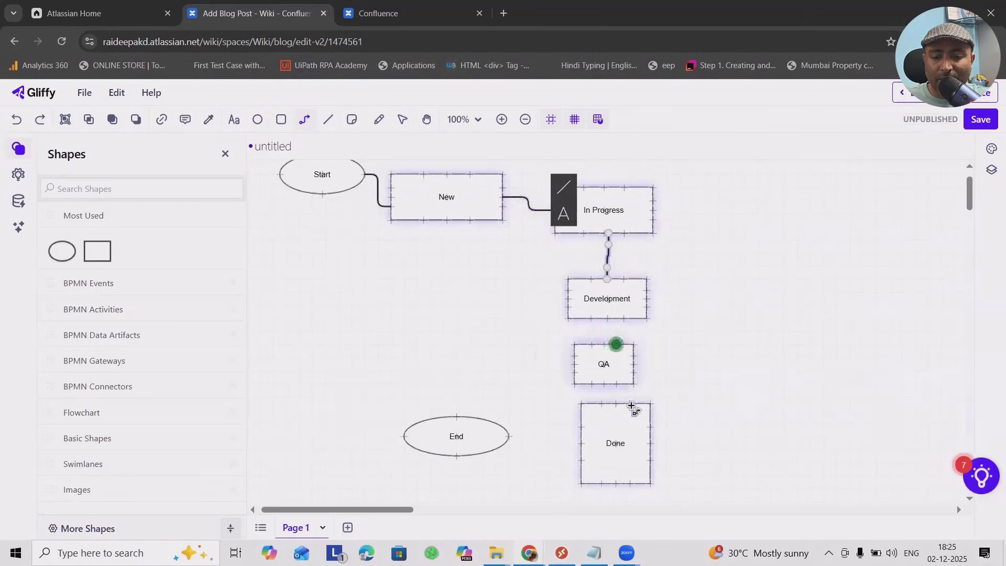
left_click_drag(608, 319, 607, 344)
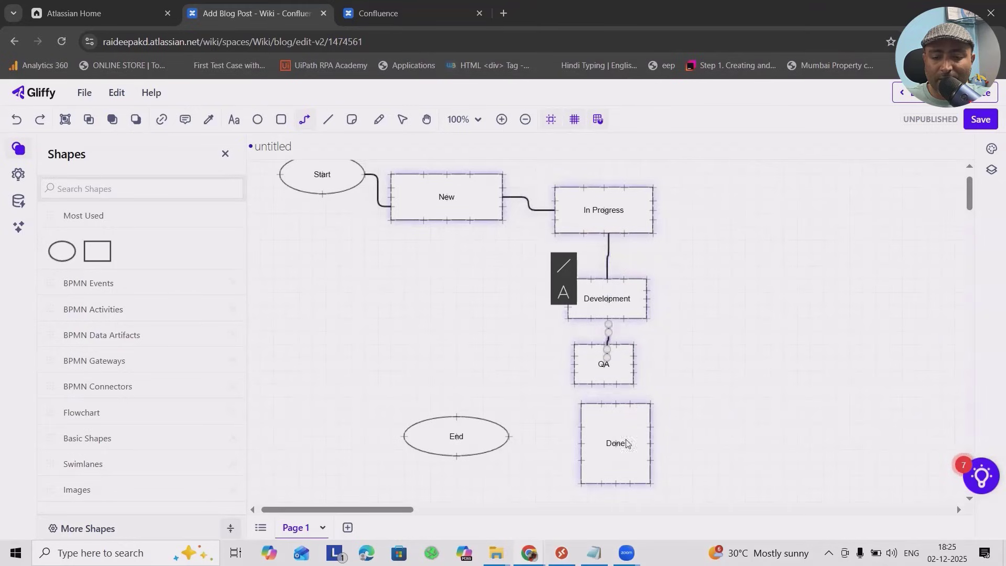
left_click_drag(606, 384, 608, 402)
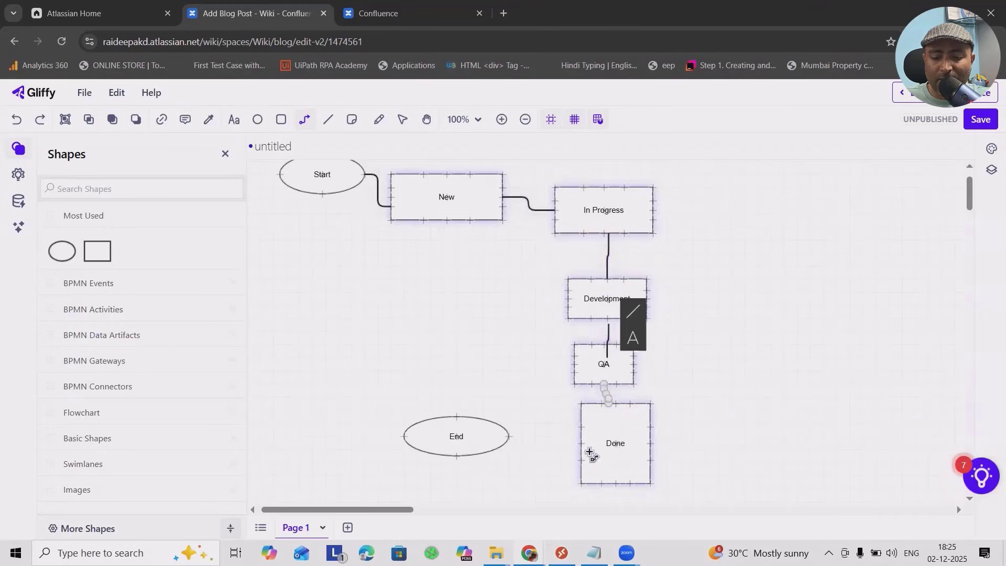
Step: Connect Done to the End ellipse, and add a return connector from QA's left side back to Development's left side
mouse_move(582, 442)
left_mouse_down()
mouse_move(498, 436)
mouse_move(509, 436)
left_mouse_up()
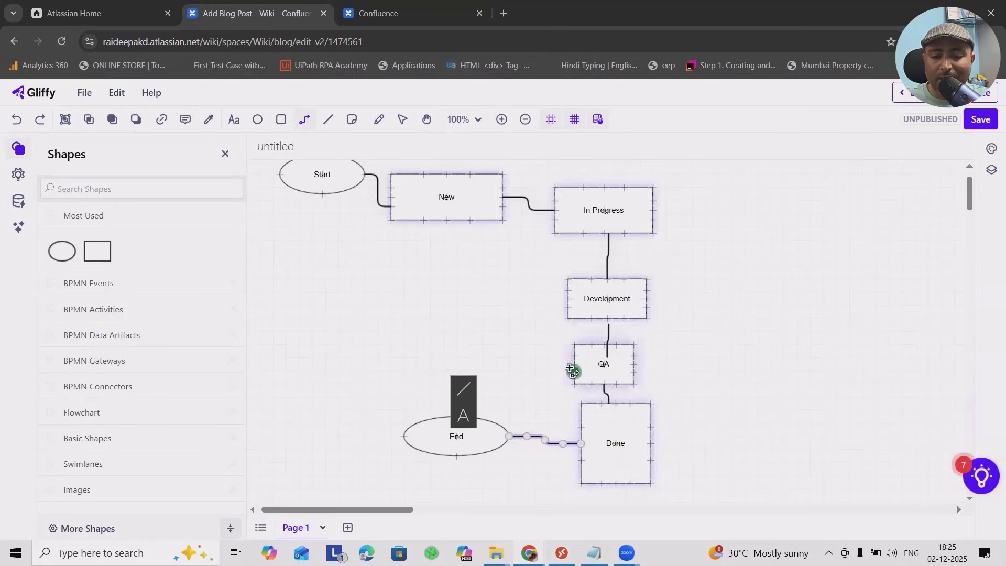
mouse_move(572, 371)
left_mouse_down()
mouse_move(539, 298)
mouse_move(567, 303)
left_mouse_up()
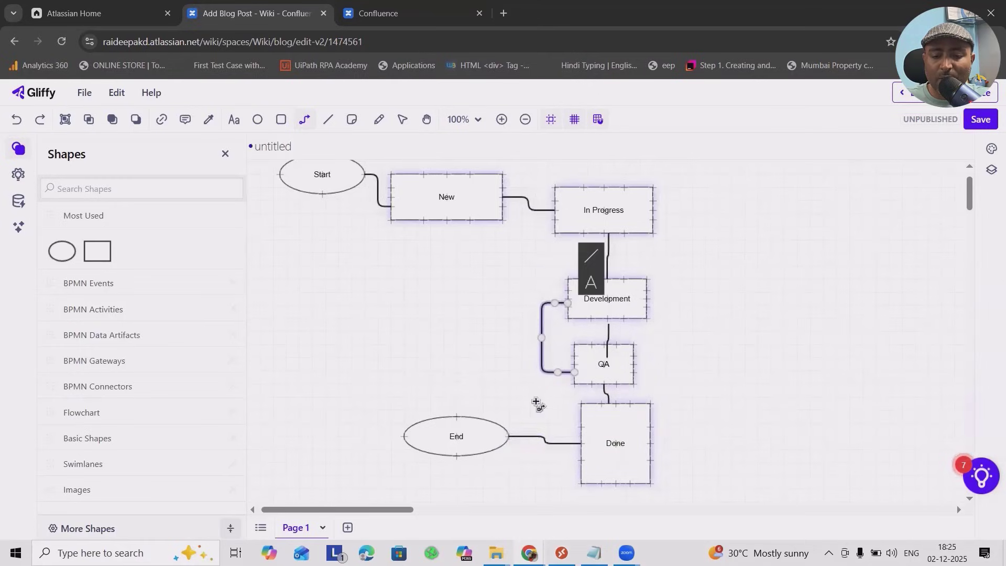
left_click(470, 303)
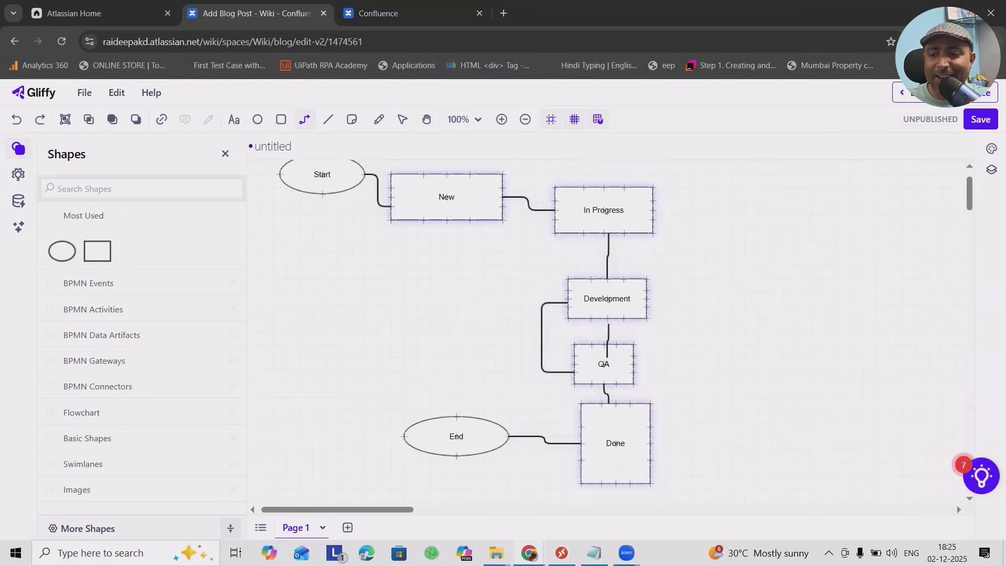
Step: Save the diagram under the name "Jira Workflow Diagram"
left_click(981, 126)
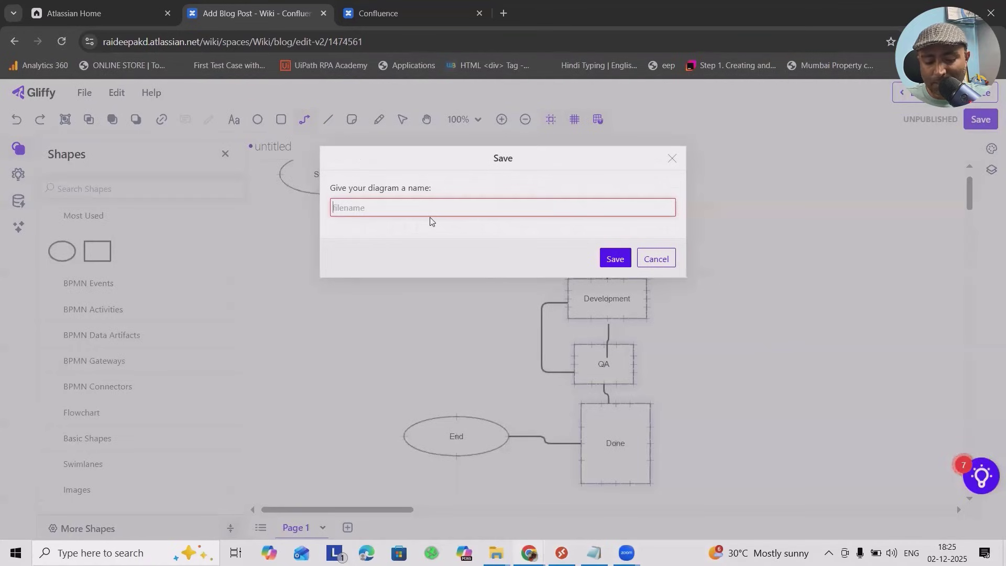
type("Jira Workflo")
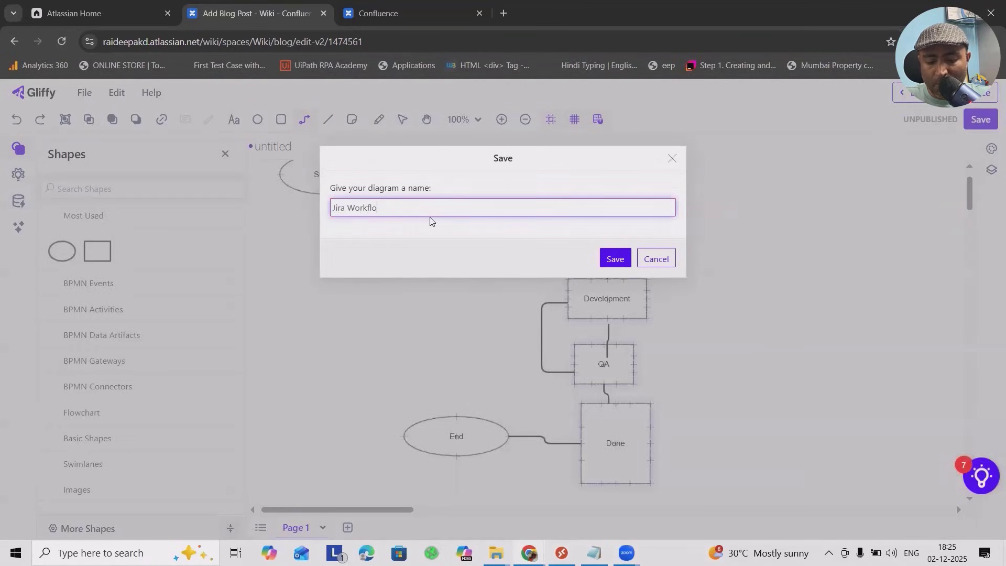
type("w Diagram")
key("Return")
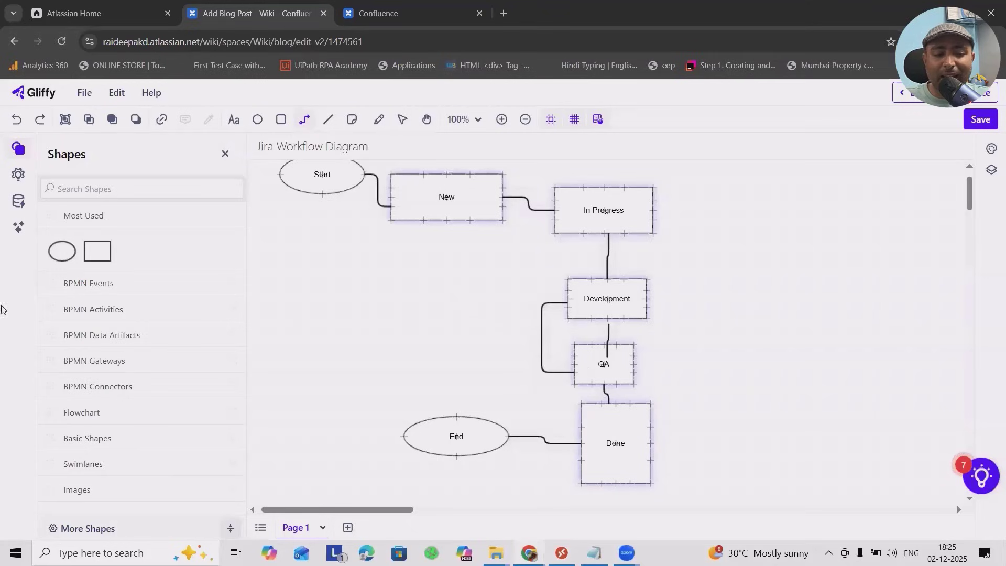
Step: Generate an AI diagram from the prompt "I want jira development workflow status diagram"
left_click(19, 227)
left_click(146, 265)
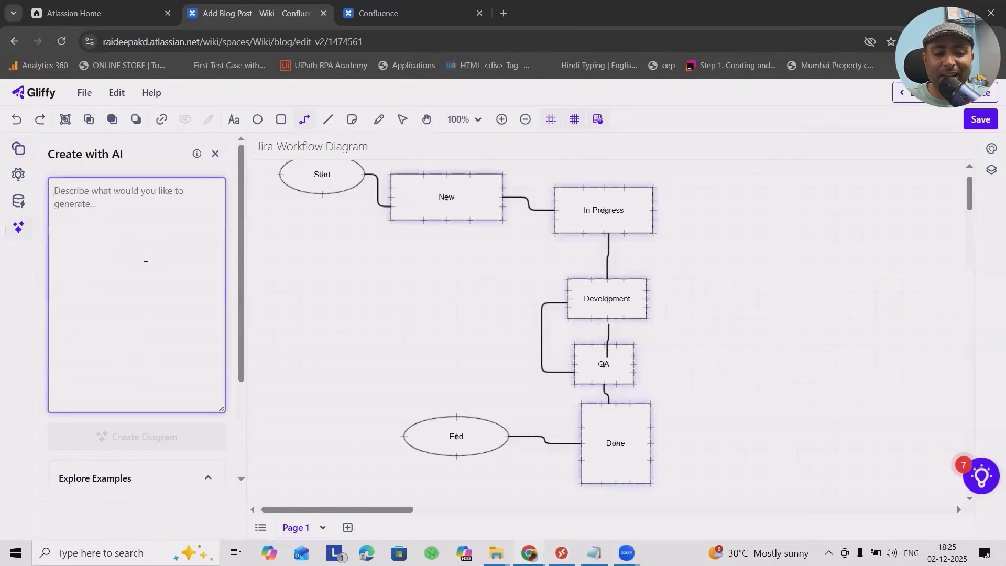
type("I wan")
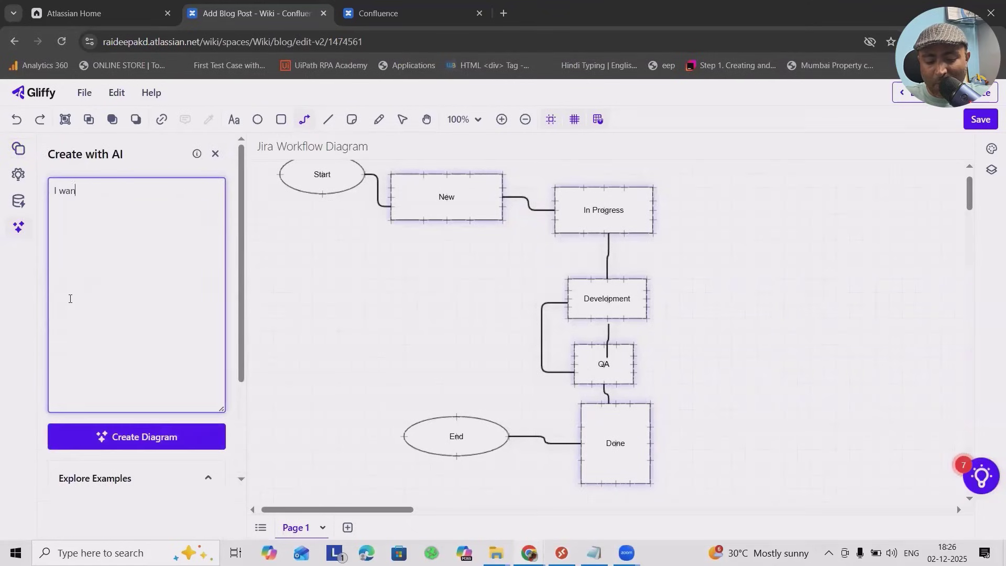
type("t jira de")
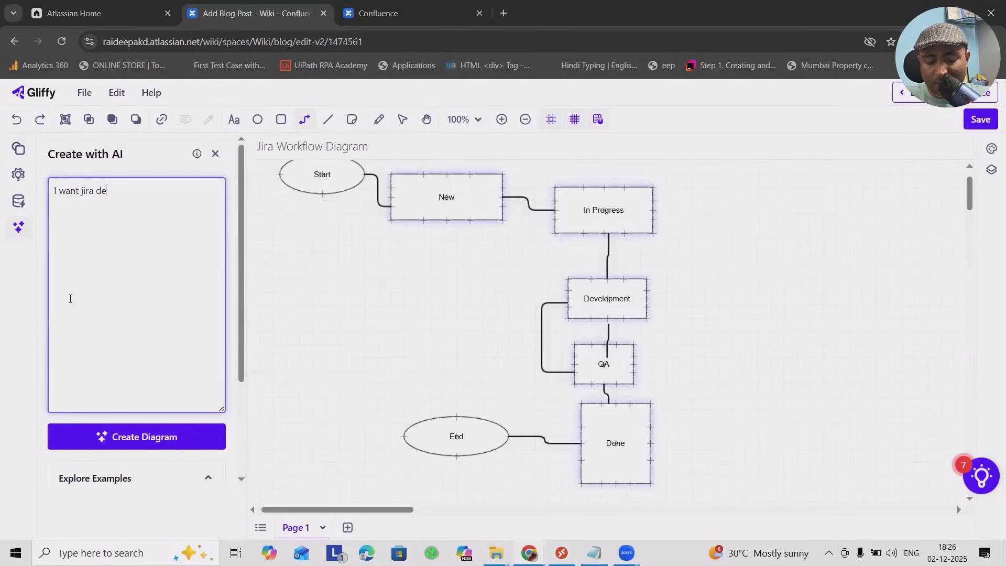
type("velopment")
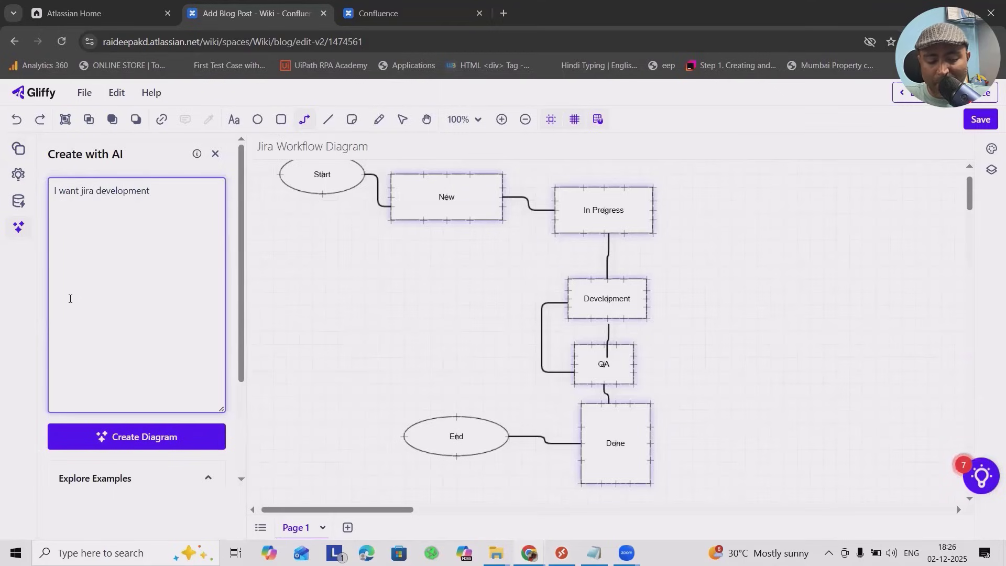
type(" work")
type("flow status d")
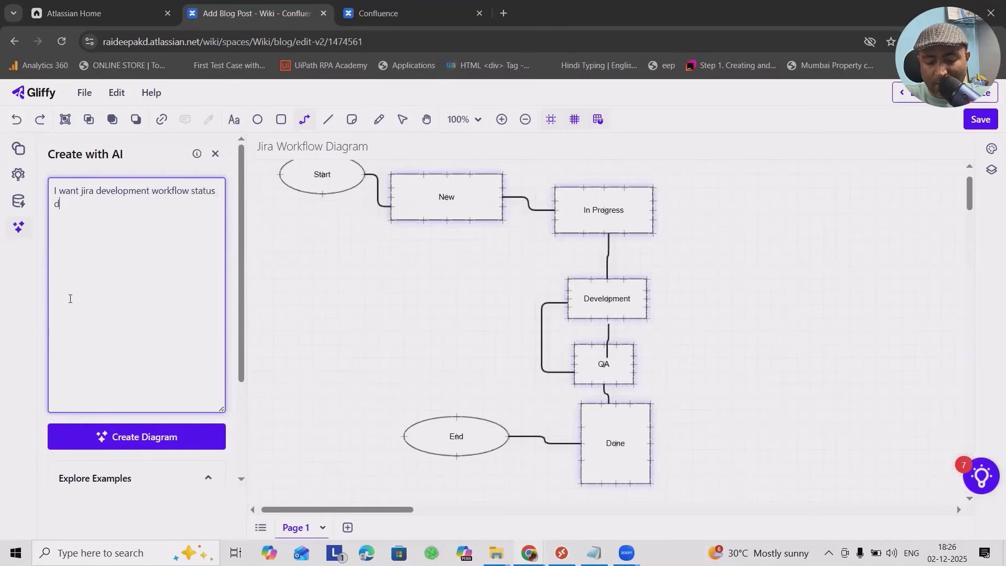
type("ia")
type("gram")
left_click(137, 436)
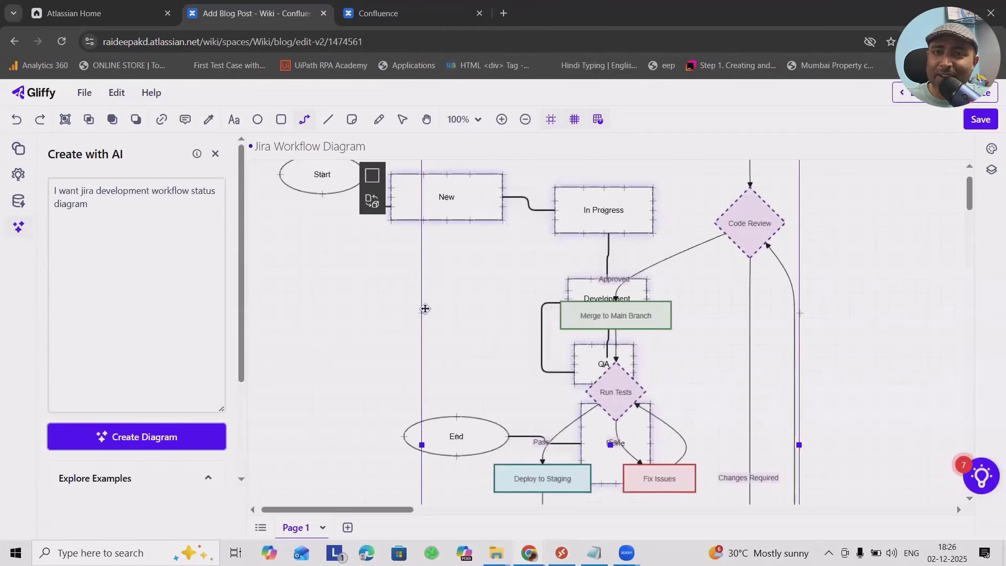
Step: Examine the AI-generated workflow from Start Development through its review and testing branches down to End
scroll(589, 429, "down", 5)
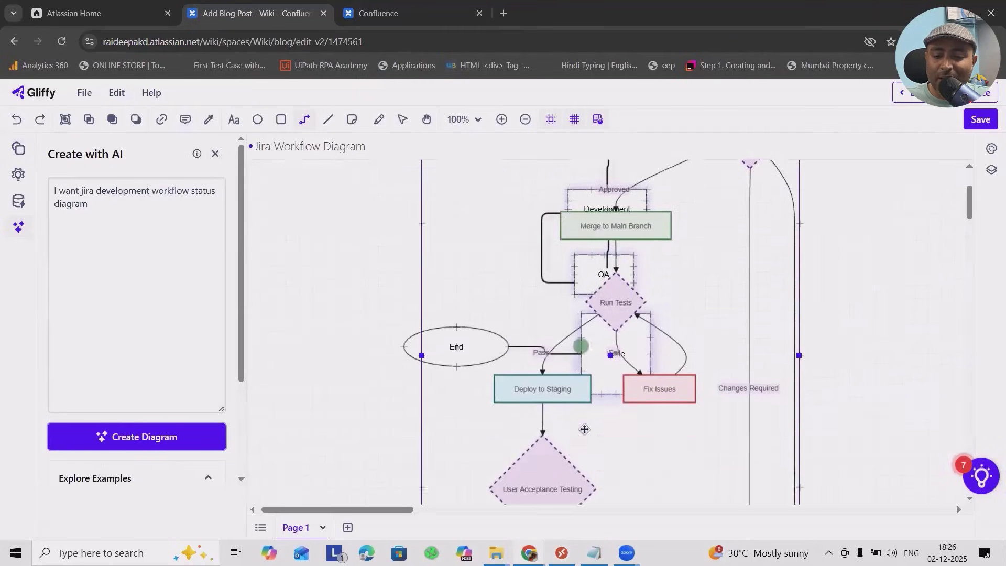
scroll(537, 341, "down", 4)
scroll(542, 329, "up", 7)
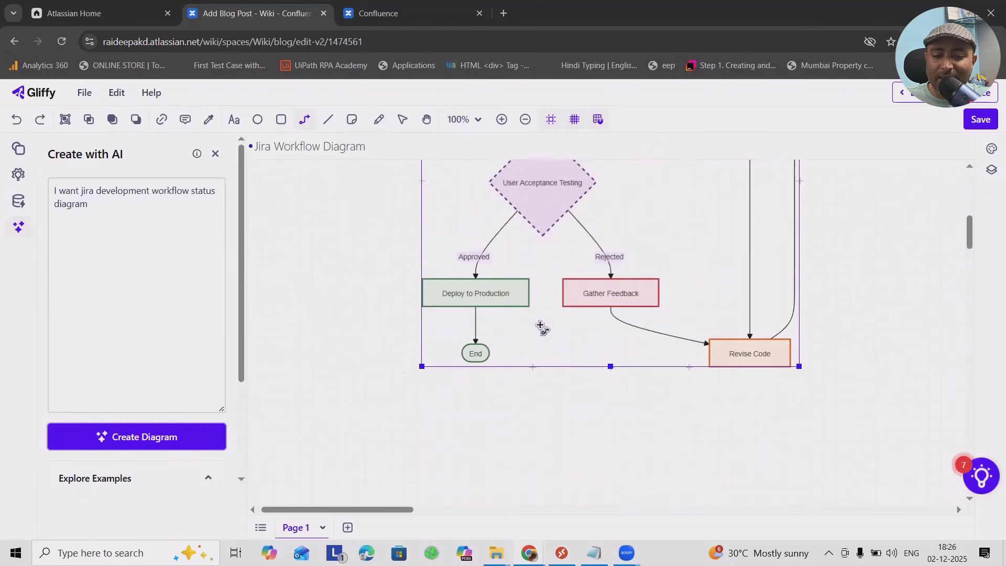
scroll(545, 331, "up", 3)
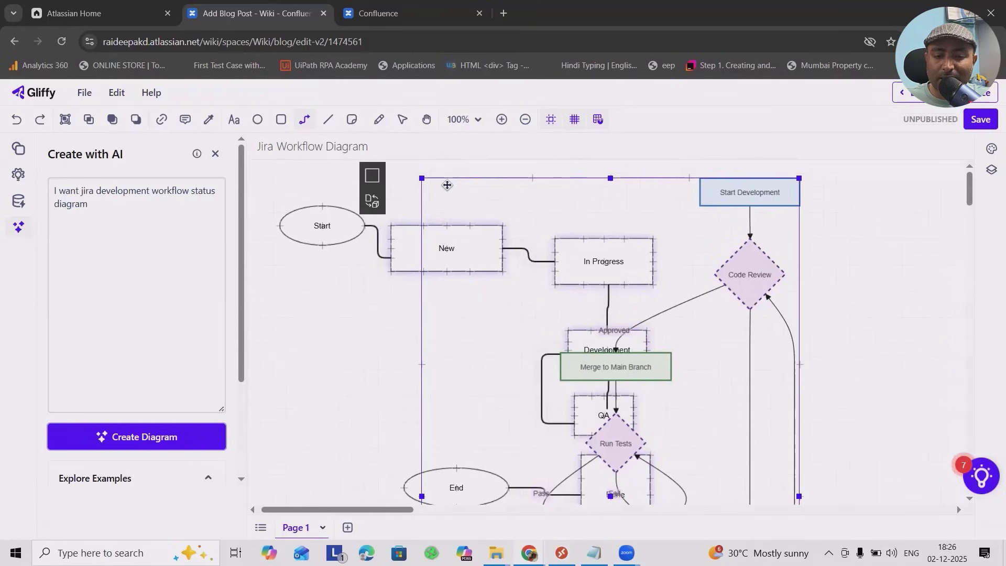
left_click_drag(447, 183, 429, 312)
scroll(382, 337, "down", 5)
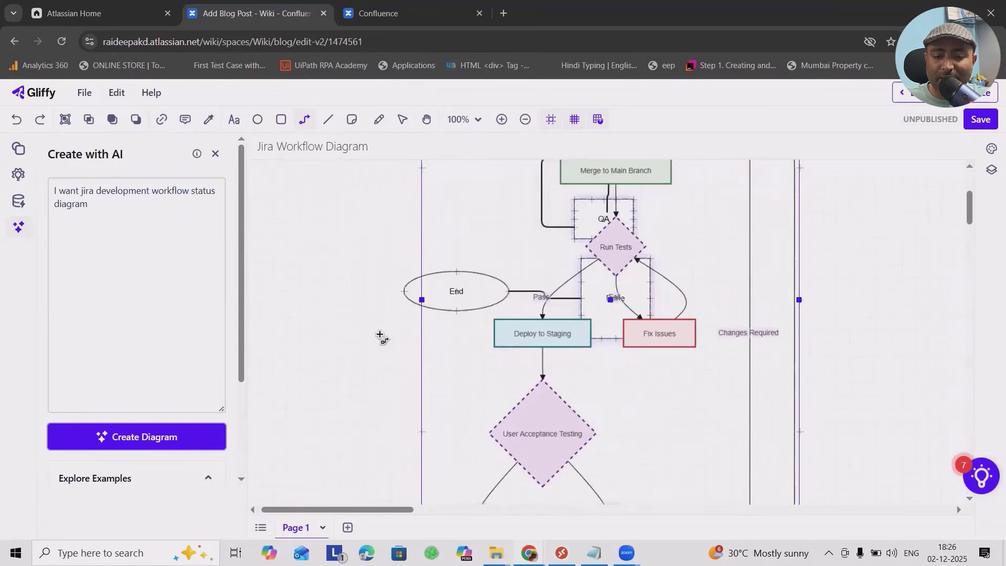
scroll(689, 326, "up", 5)
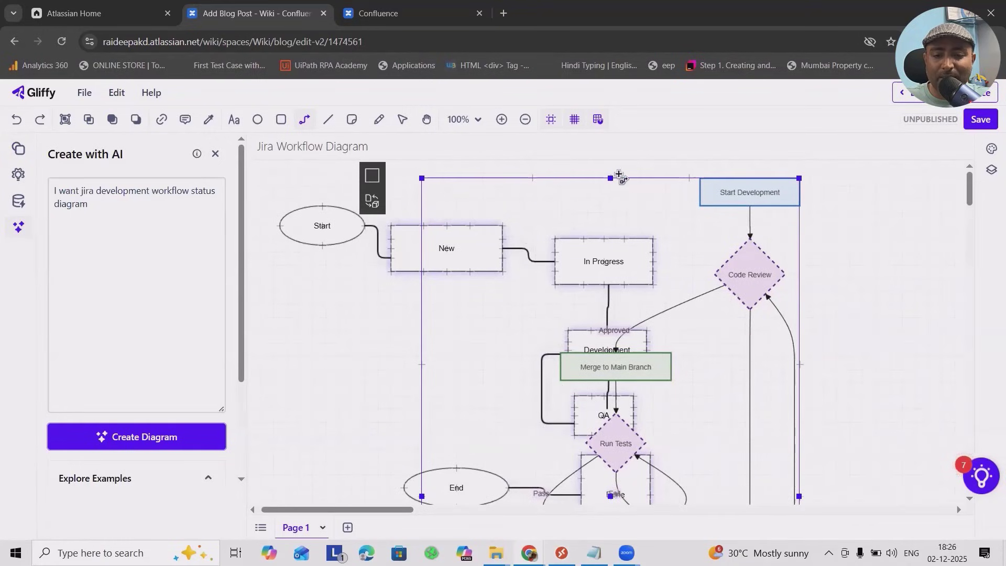
scroll(609, 178, "down", 5)
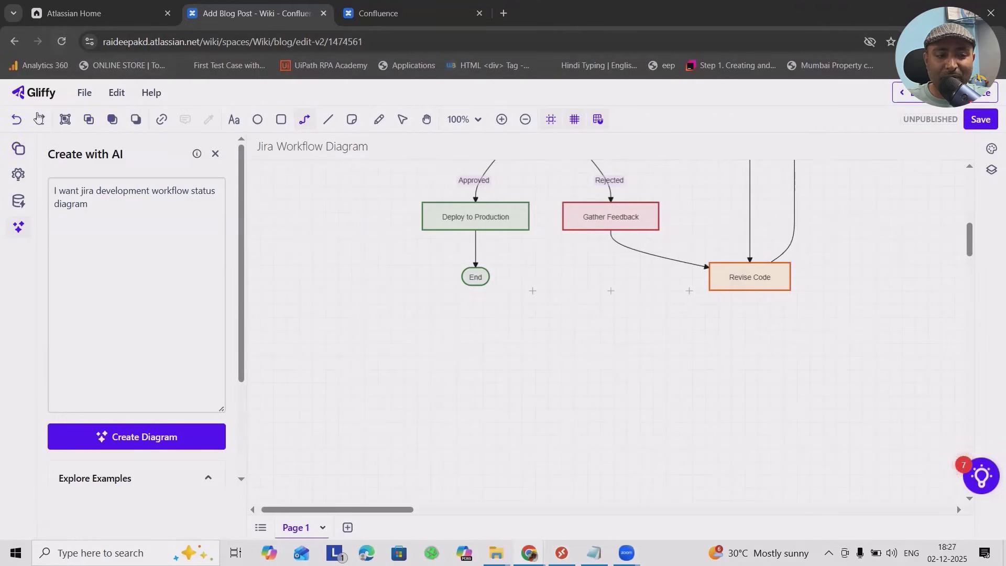
Step: Save the diagram, return to the Confluence blog post draft and view the embedded workflow diagram
left_click(84, 93)
left_click(94, 137)
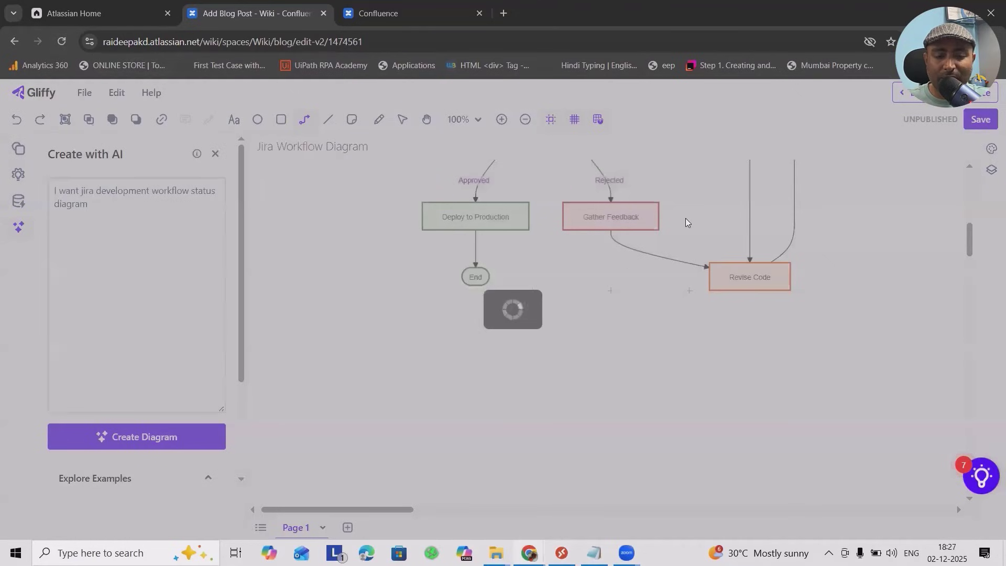
scroll(531, 266, "down", 12)
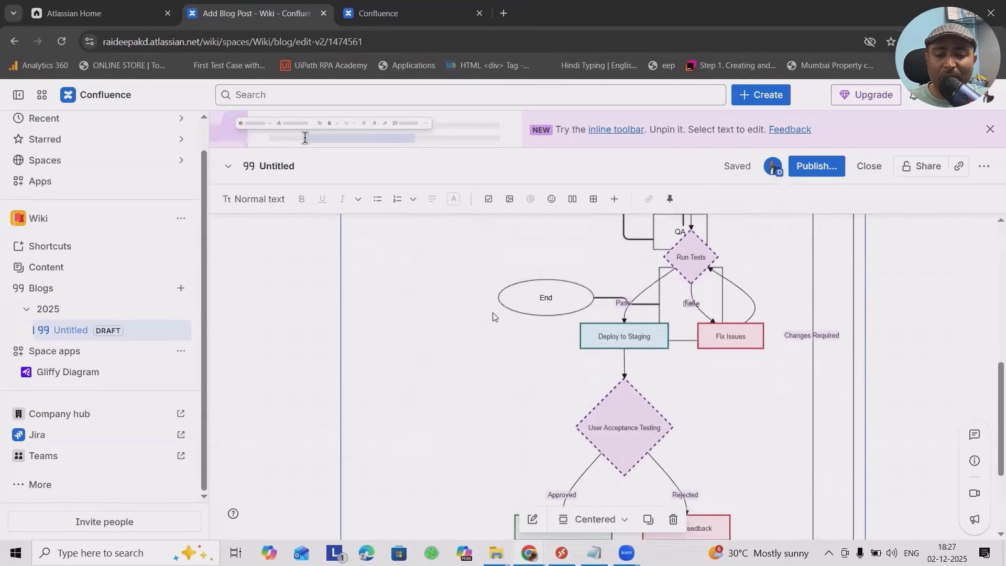
Step: Insert a second Gliffy diagram below the embedded workflow in the draft, using the Software Design: UML & ERD type
scroll(554, 326, "up", 10)
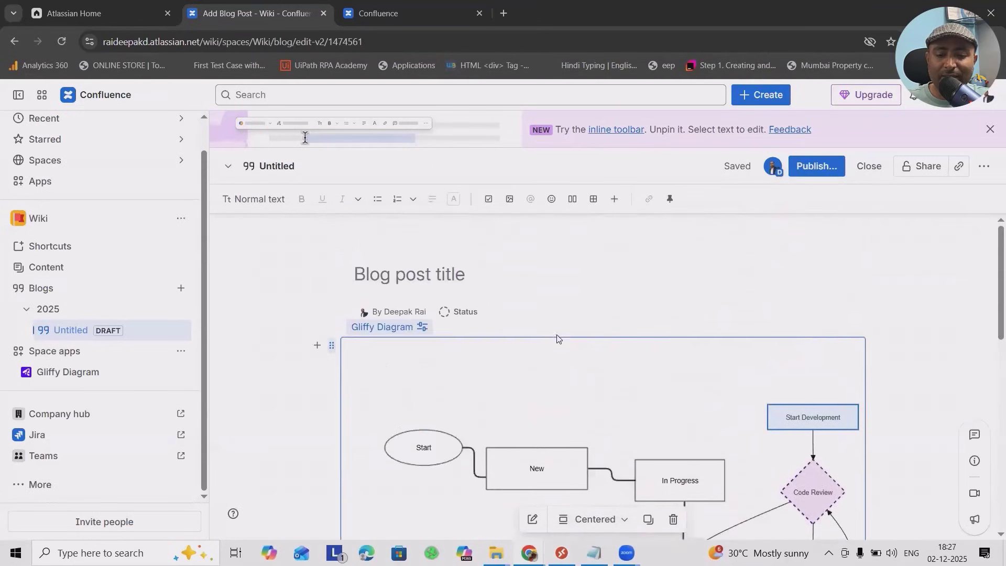
scroll(557, 337, "down", 6)
scroll(550, 355, "down", 4)
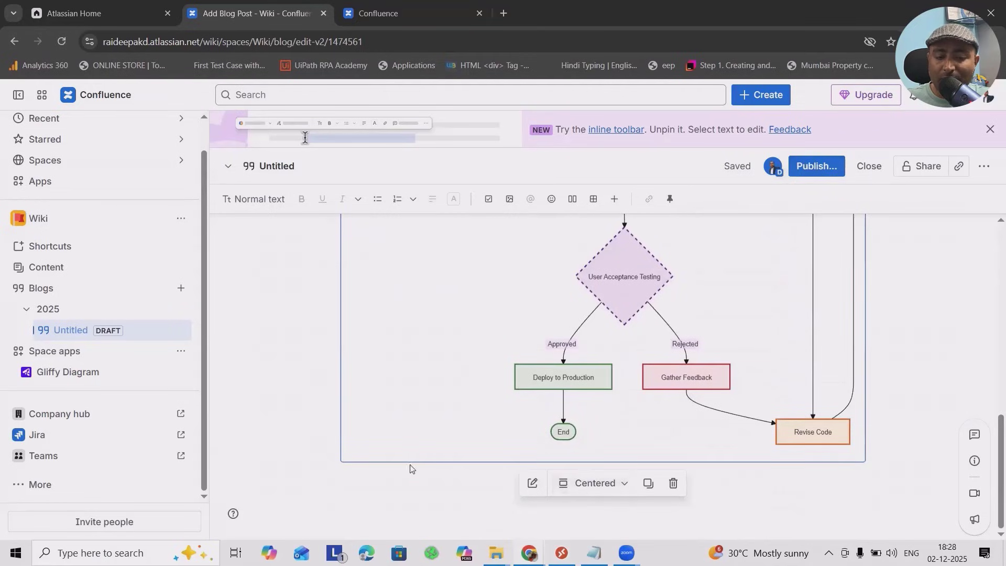
left_click(341, 502)
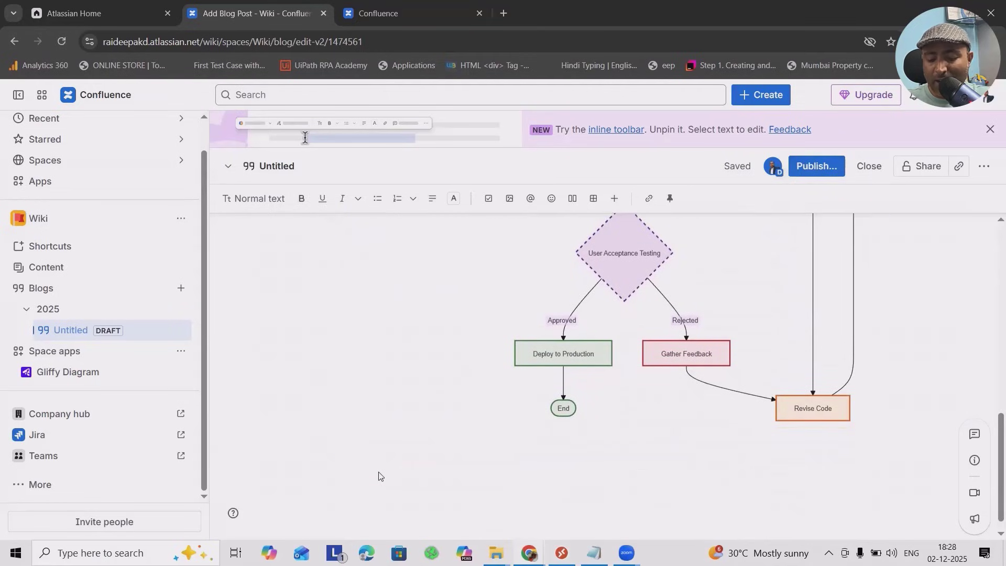
type("/gl")
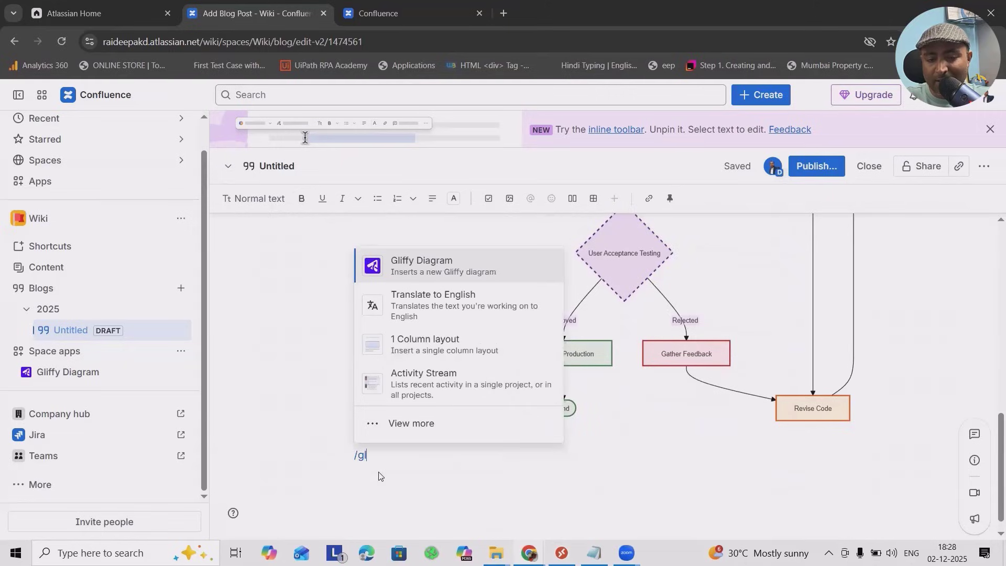
left_click(449, 271)
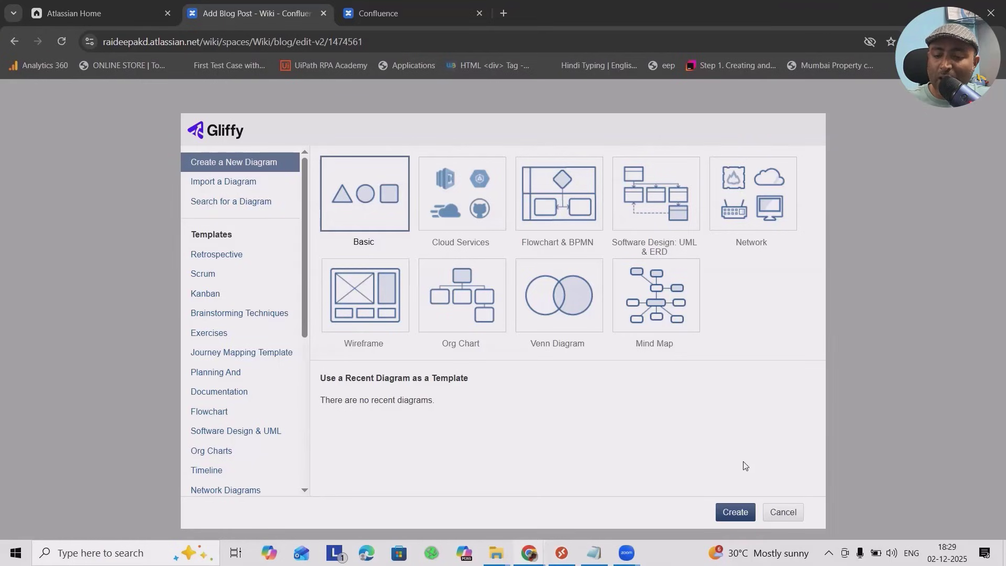
left_click(644, 203)
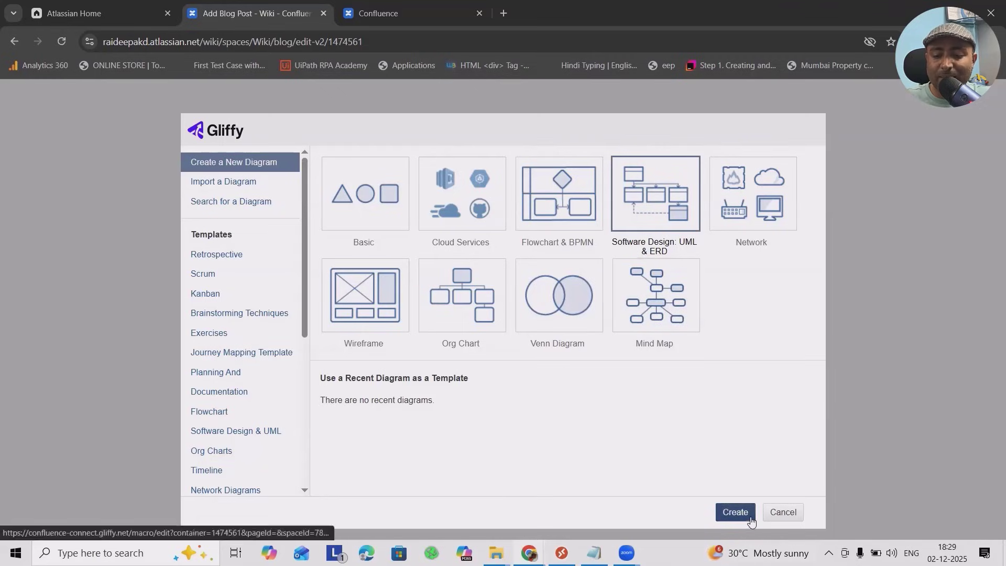
left_click(736, 513)
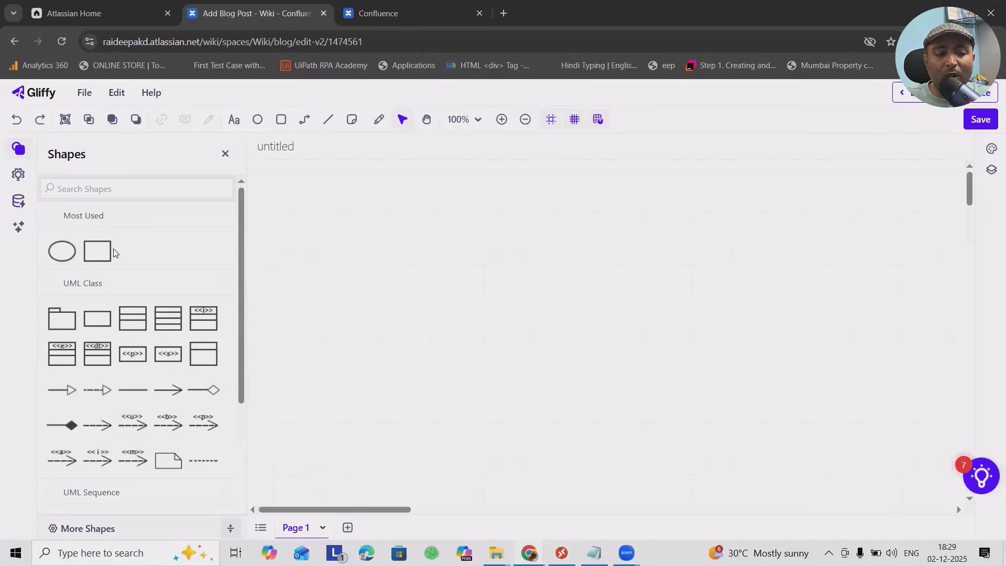
Step: Look through the UML shape libraries and place a Package shape from UML Class on the canvas
scroll(157, 390, "down", 3)
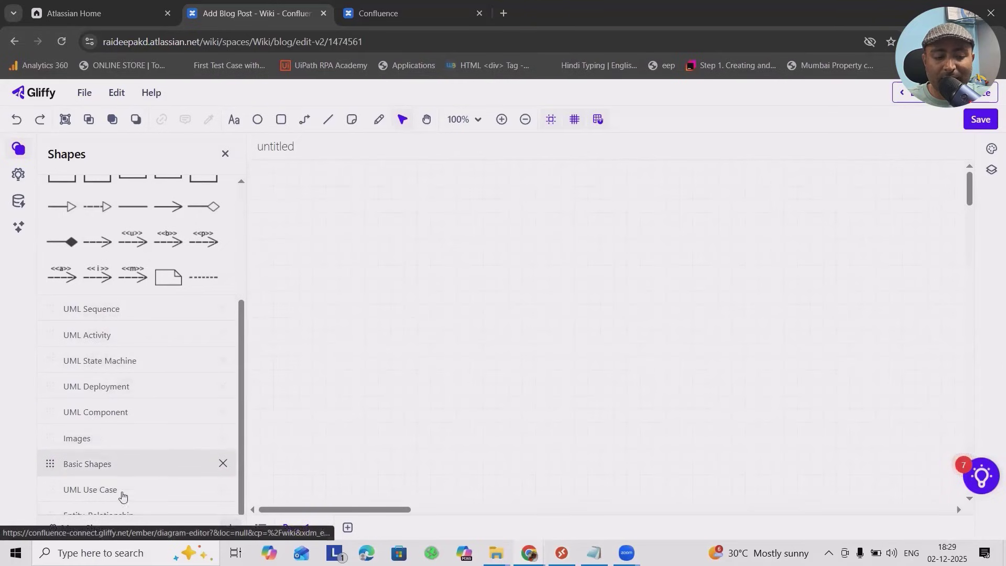
scroll(149, 366, "up", 4)
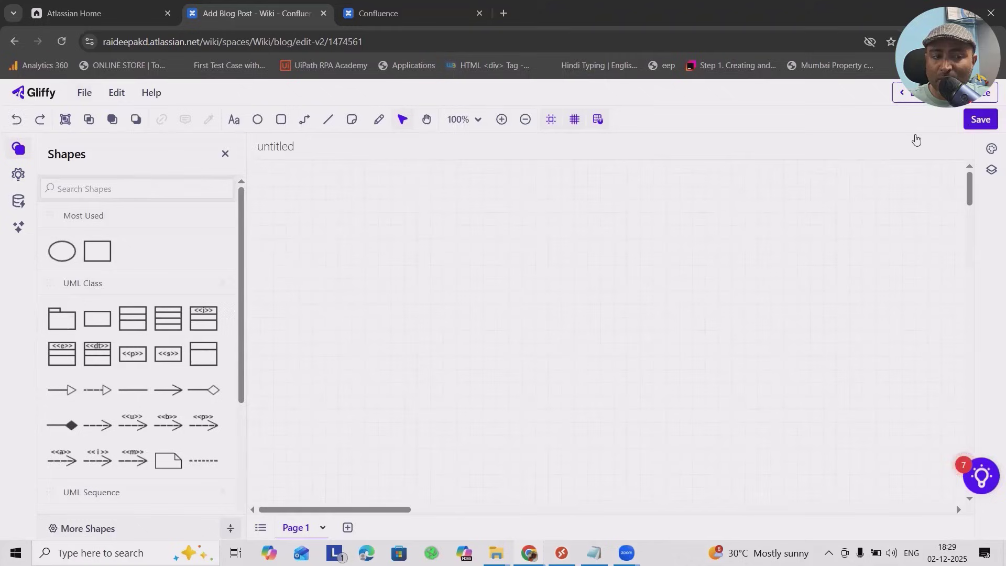
left_click(83, 95)
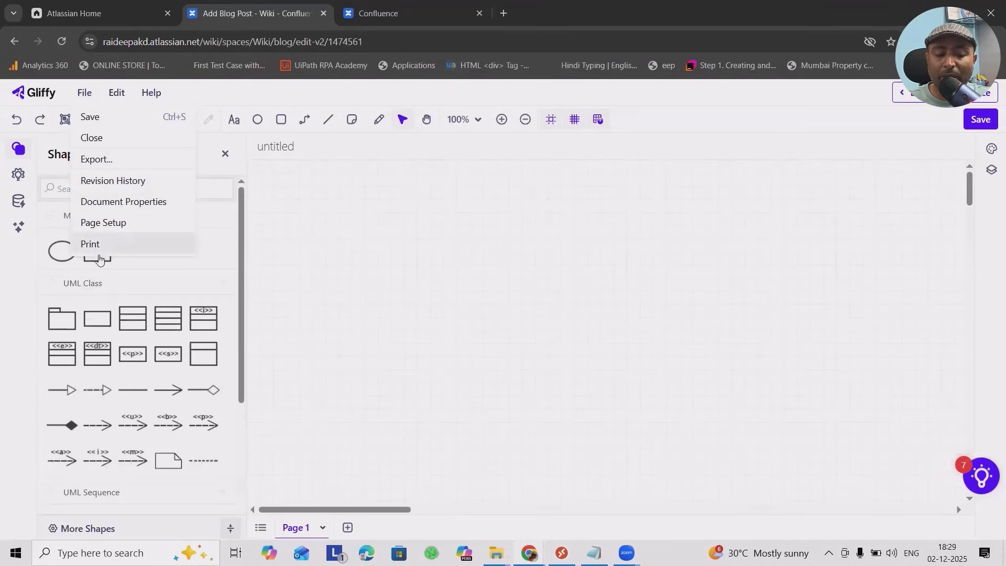
scroll(174, 402, "down", 3)
scroll(176, 419, "down", 1)
scroll(167, 433, "up", 4)
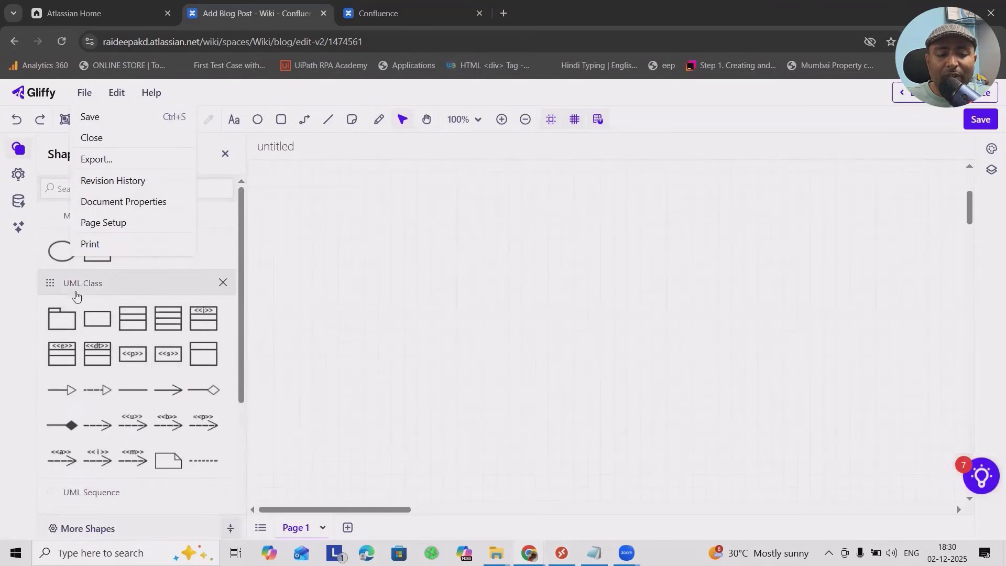
left_click_drag(101, 324, 400, 224)
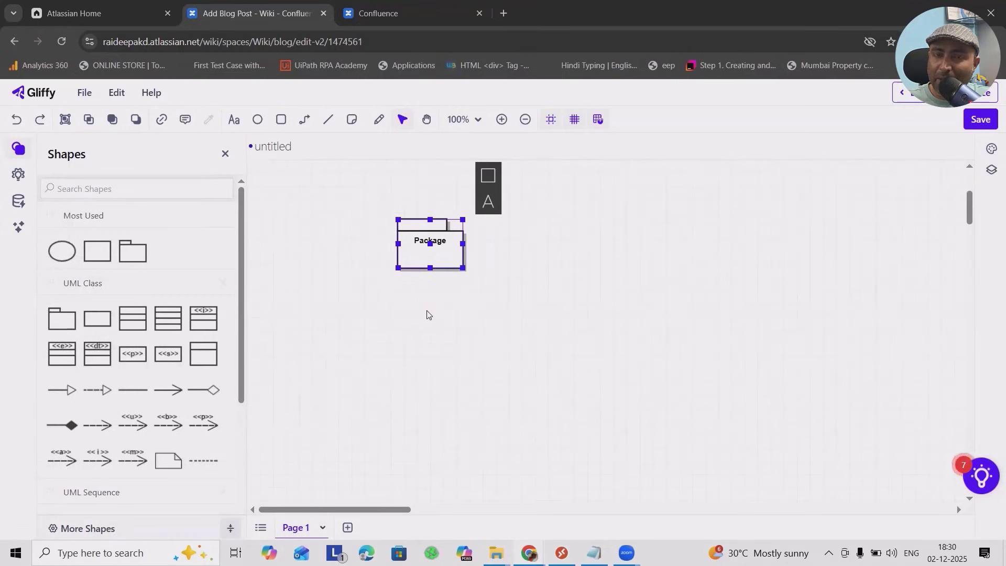
Step: Generate an AI diagram from the prompt "create Document repository management class diagram"
left_click(17, 229)
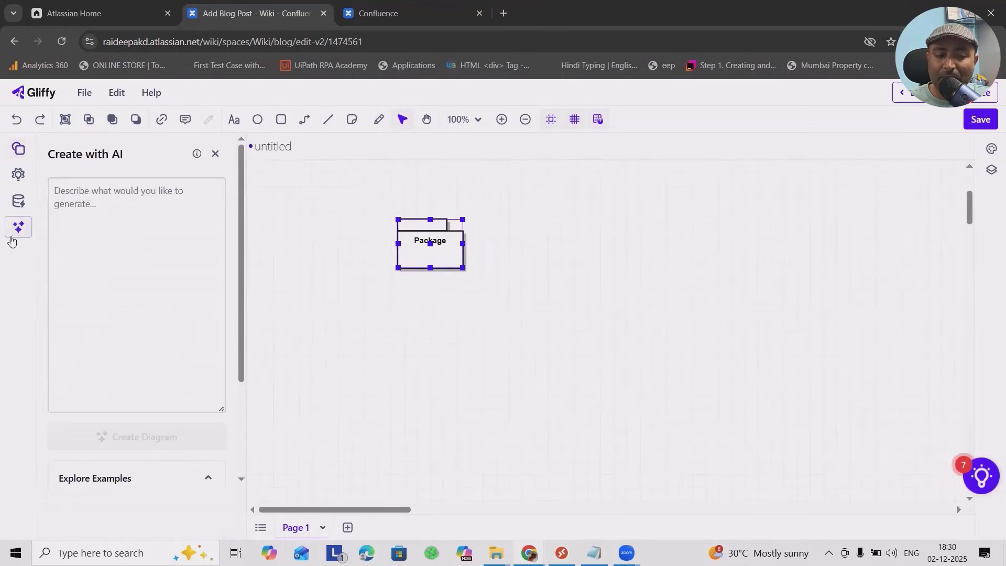
left_click(169, 225)
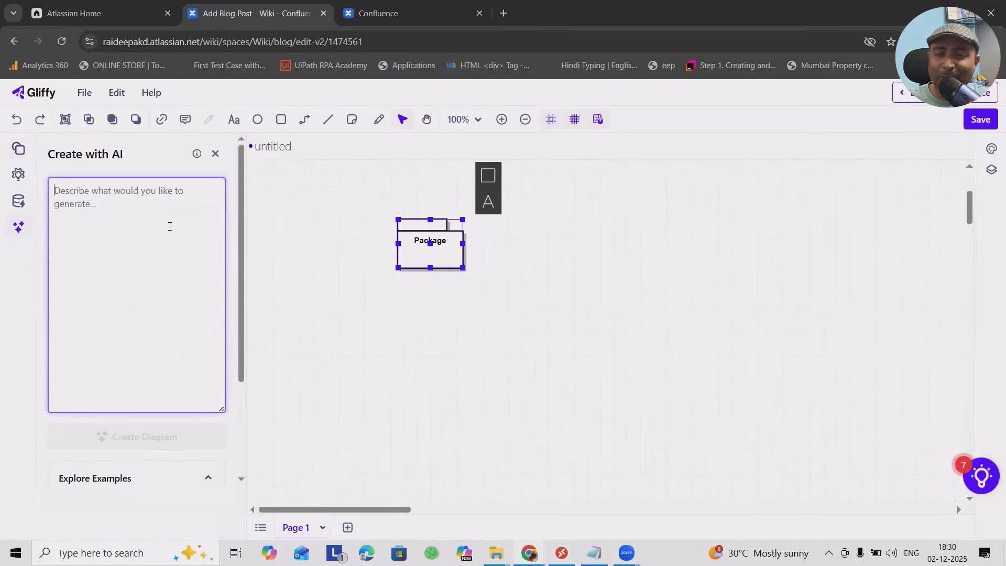
type("Do")
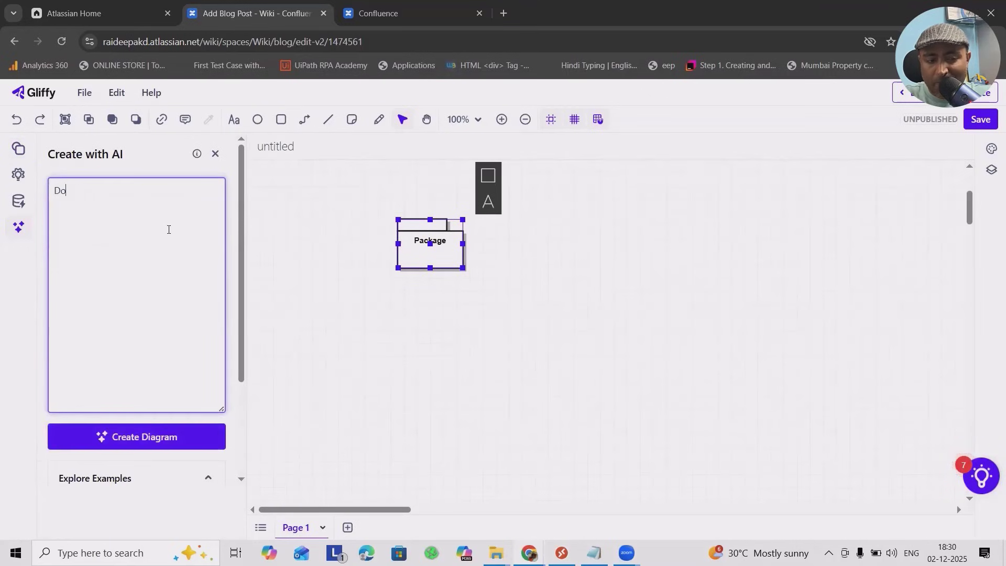
type("cument repository manage,e")
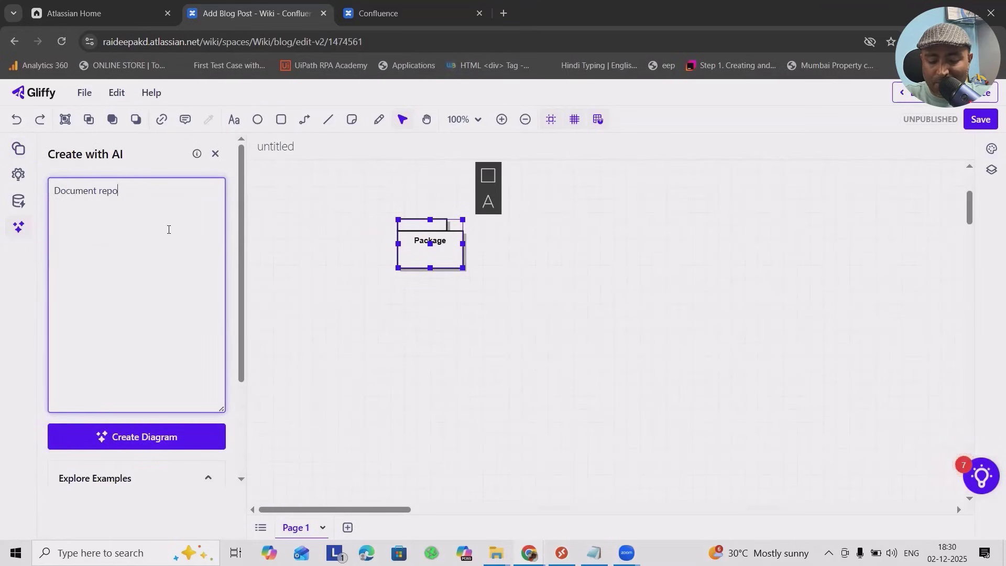
key("BackSpace")
key("BackSpace")
key("BackSpace")
key("BackSpace")
key("BackSpace")
type("ment class diag")
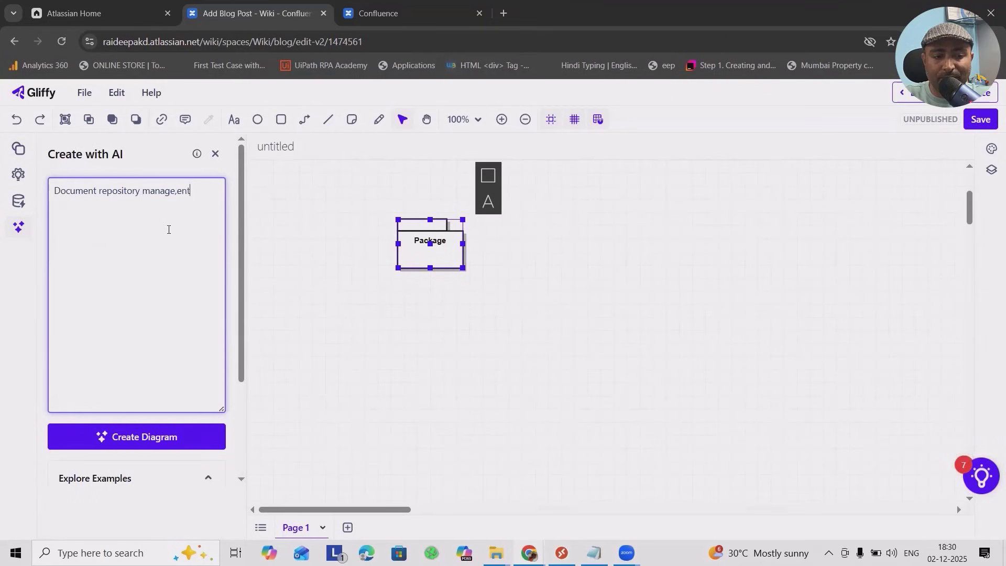
type("ram")
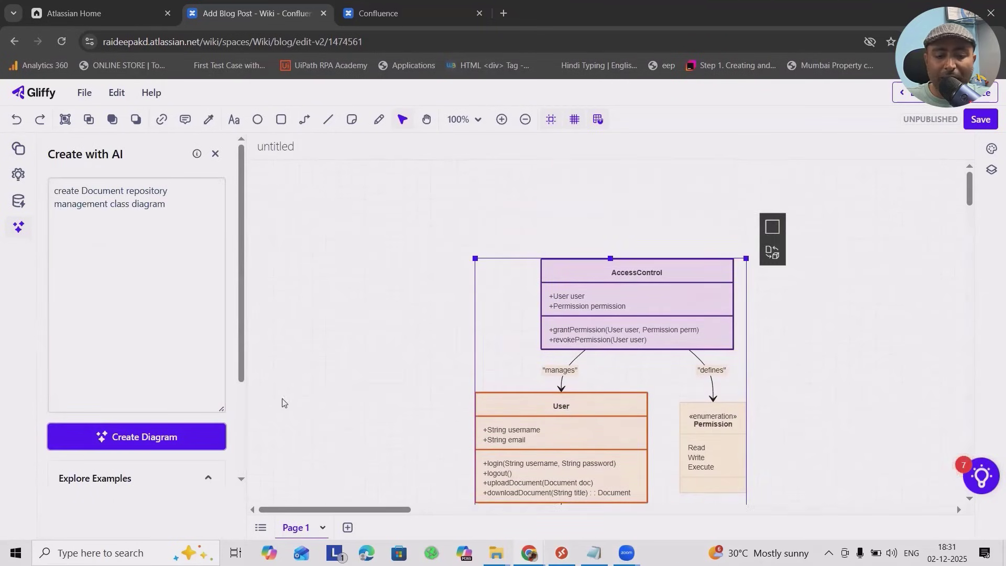
Step: Open the generated class diagram's Mermaid code, review its class definitions beside the live preview, and update the diagram
scroll(282, 403, "down", 2)
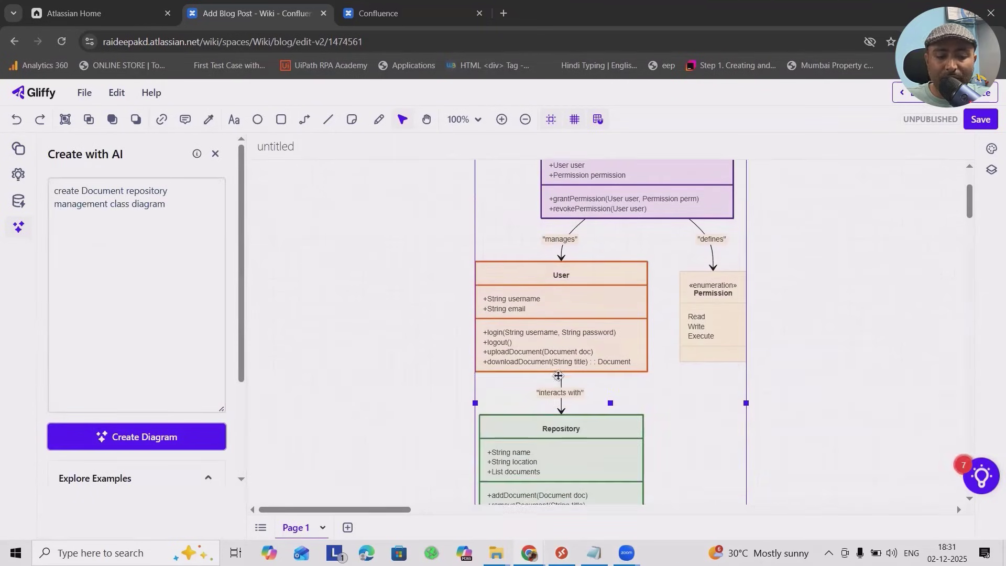
scroll(282, 402, "up", 2)
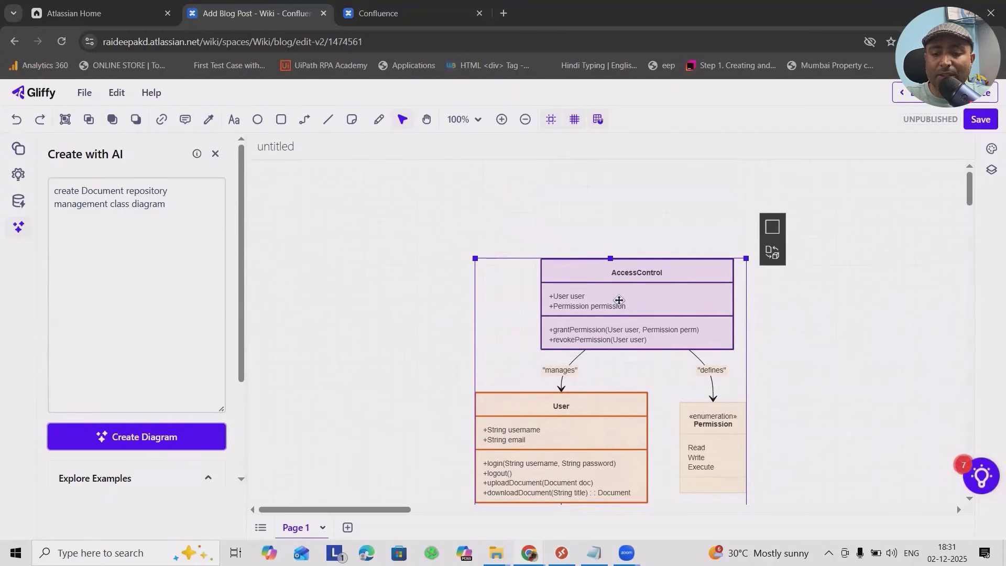
key("Escape")
double_click(623, 269)
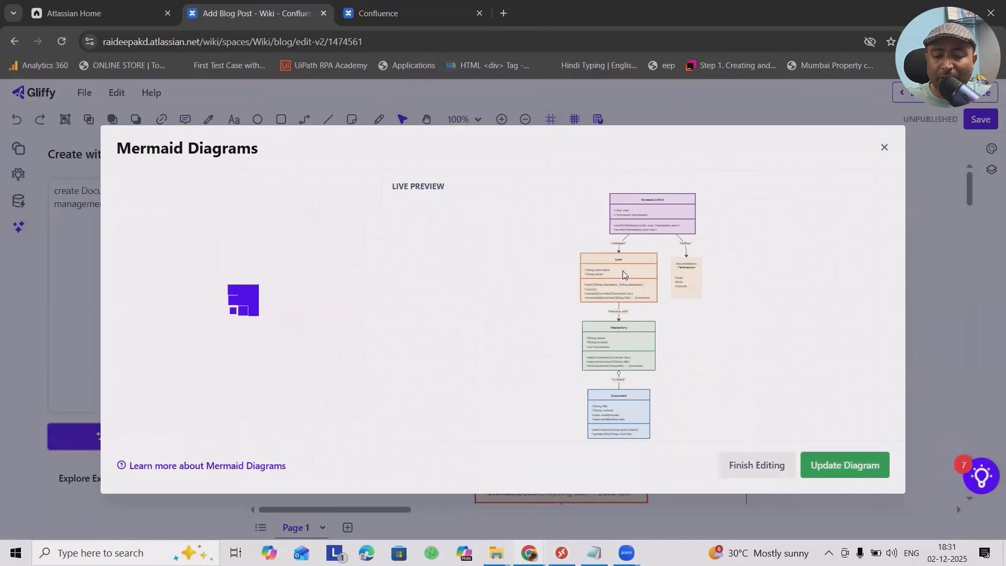
scroll(244, 236, "down", 5)
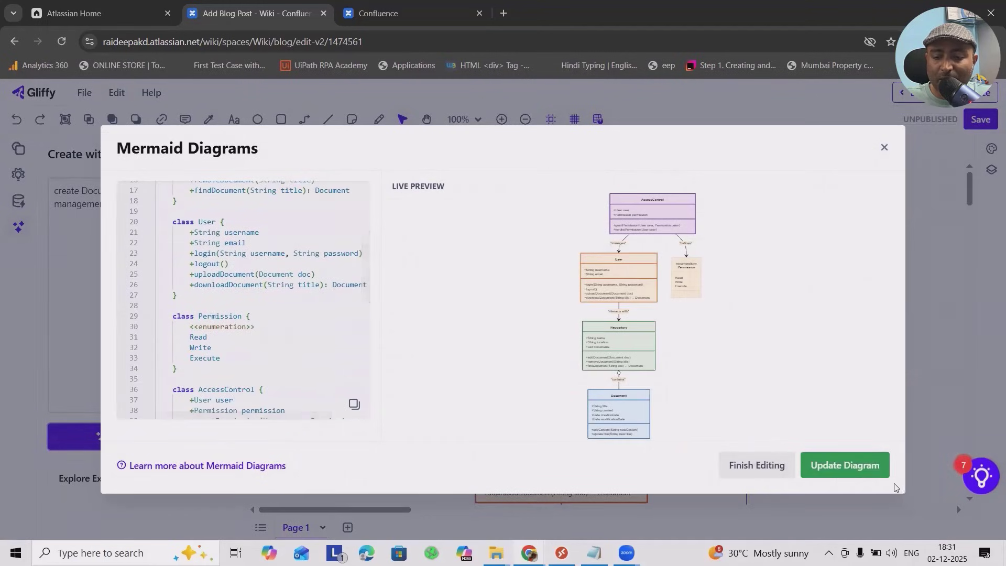
scroll(256, 346, "up", 3)
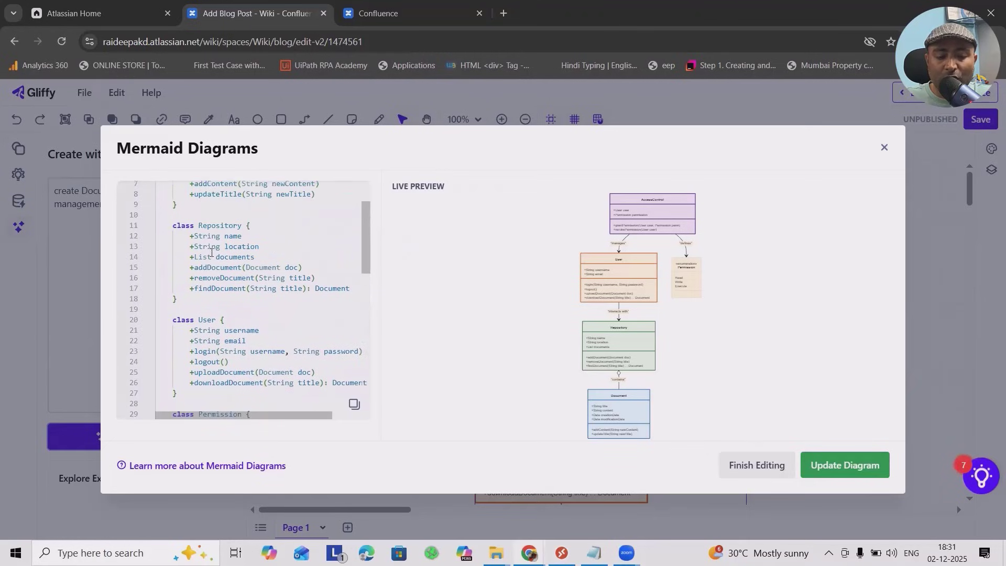
scroll(202, 289, "down", 2)
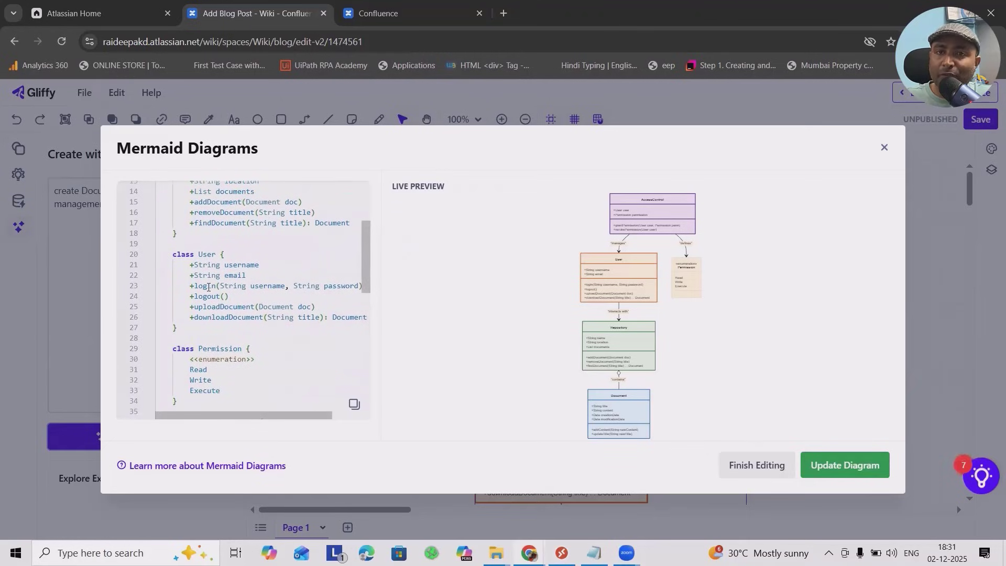
scroll(204, 277, "down", 1)
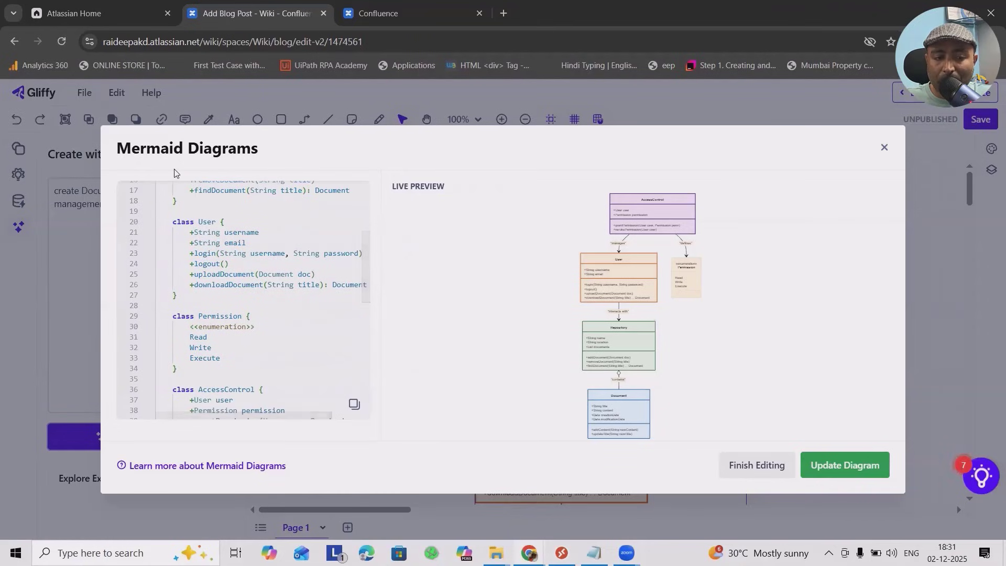
scroll(179, 209, "up", 4)
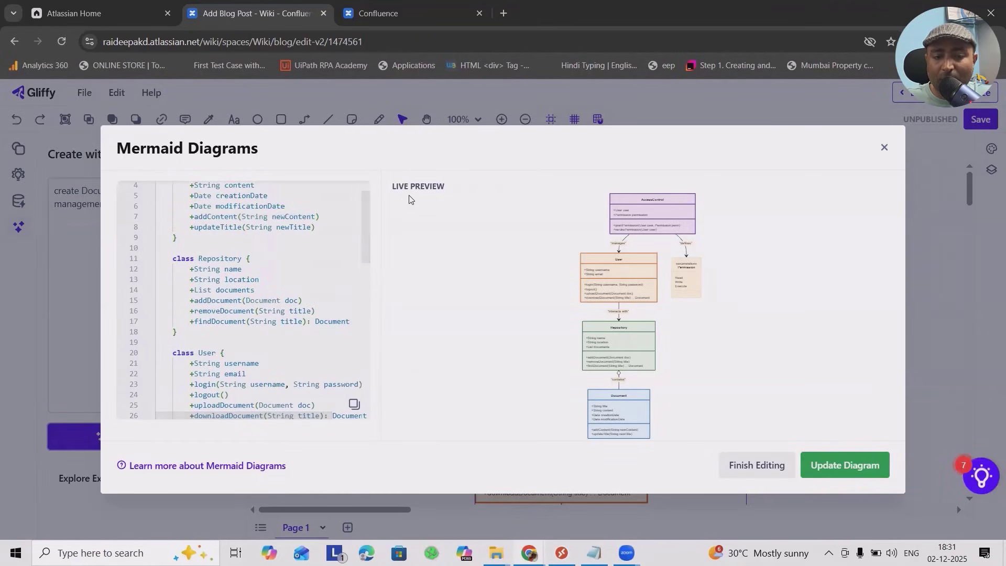
scroll(181, 231, "up", 1)
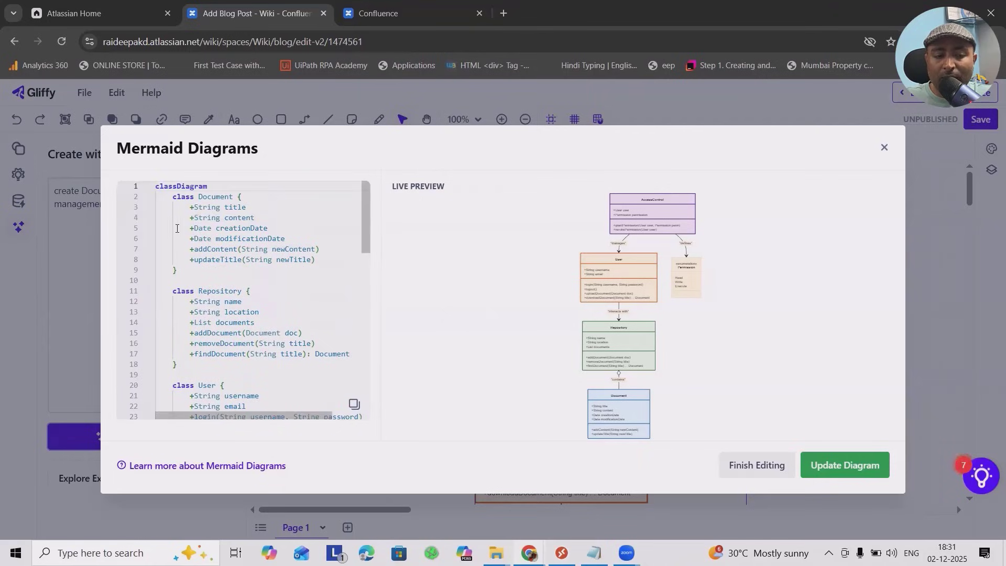
scroll(216, 300, "down", 8)
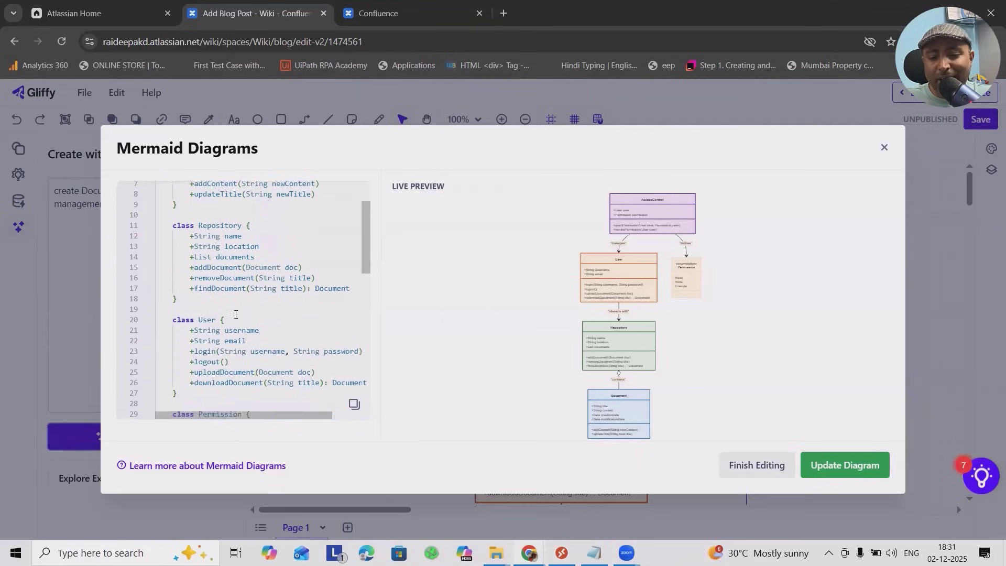
left_click(841, 467)
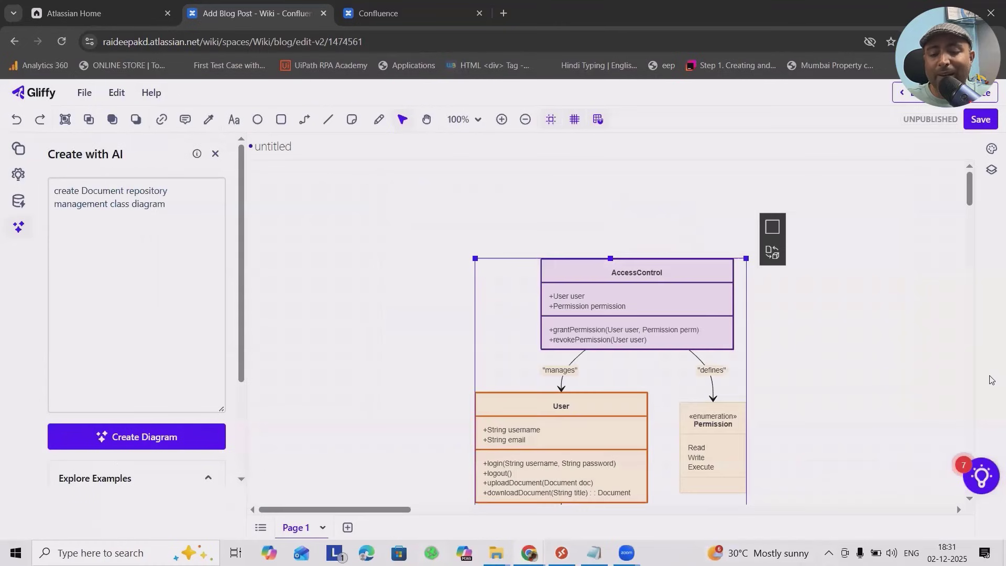
Step: Save the diagram under the name "Class Diagram" and return to the blog post draft
scroll(576, 315, "down", 10)
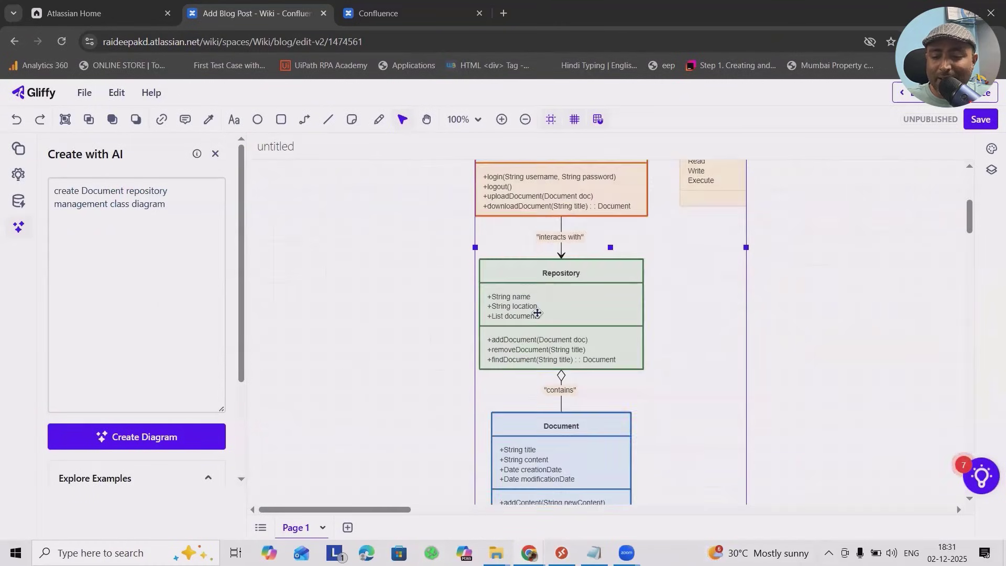
scroll(581, 311, "up", 1)
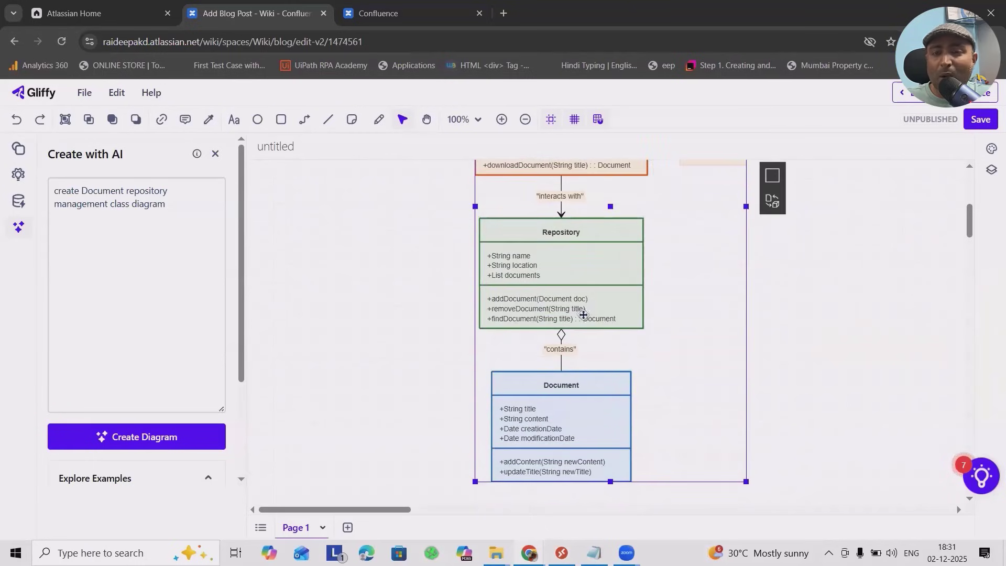
left_click(981, 119)
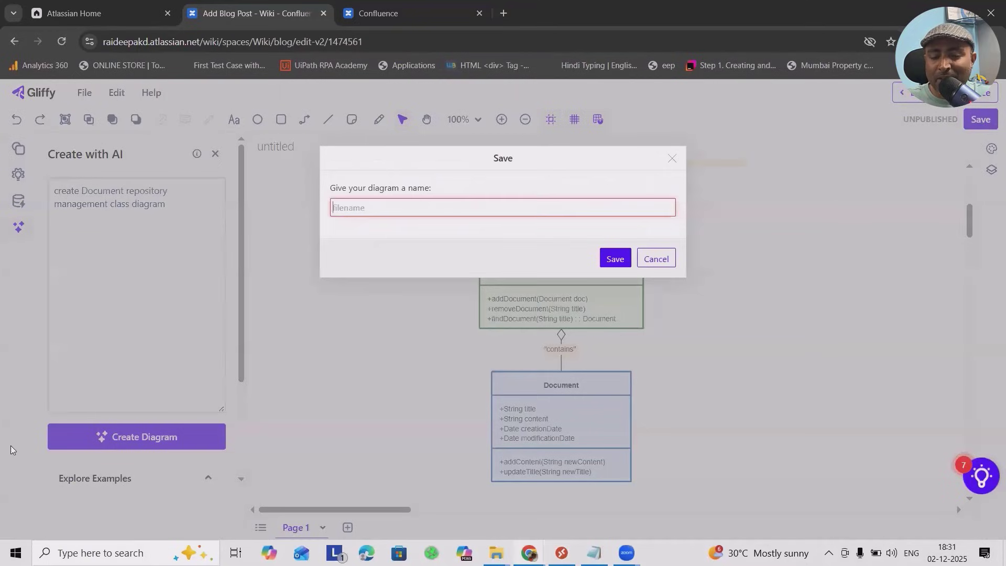
left_click(407, 205)
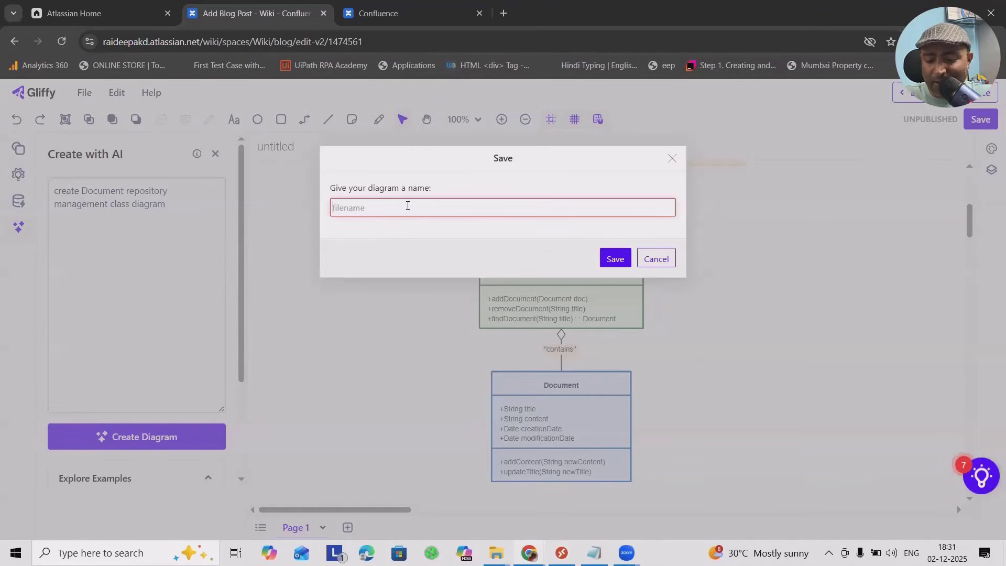
type("Class Diagram")
key("Return")
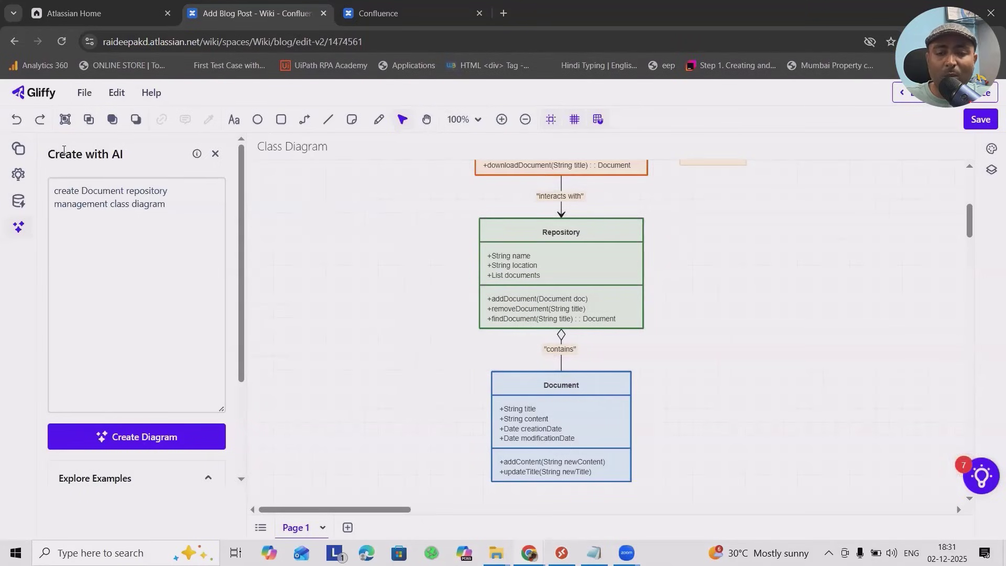
left_click(928, 99)
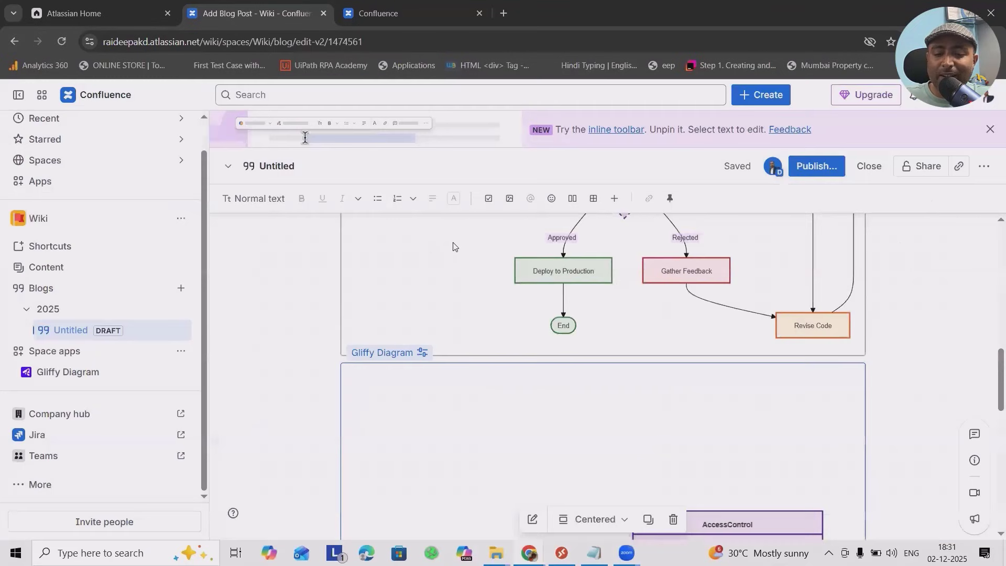
Step: Insert a new Gliffy diagram on the empty line below the class diagram at the end of the blog post
scroll(473, 303, "down", 10)
scroll(524, 336, "up", 3)
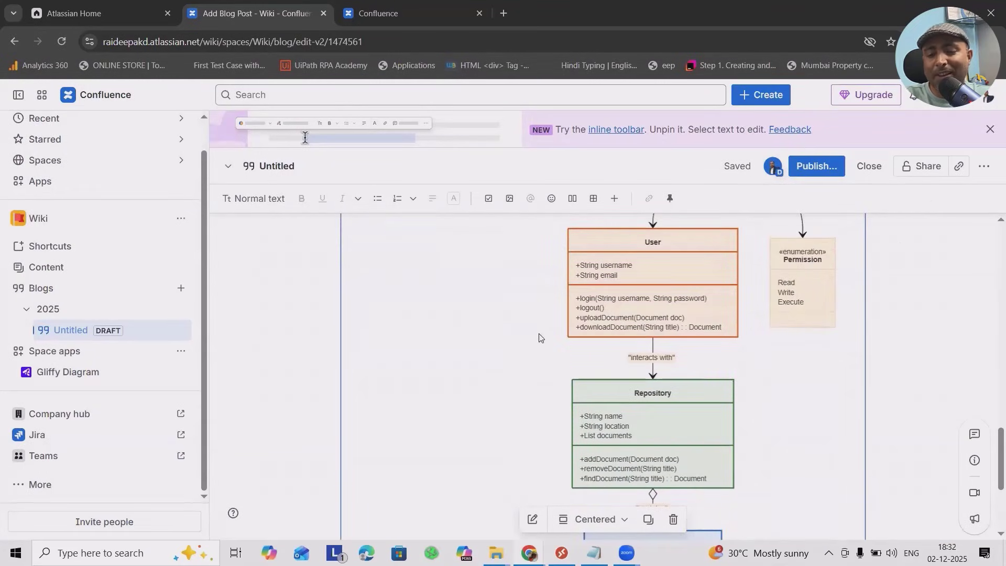
scroll(586, 388, "down", 3)
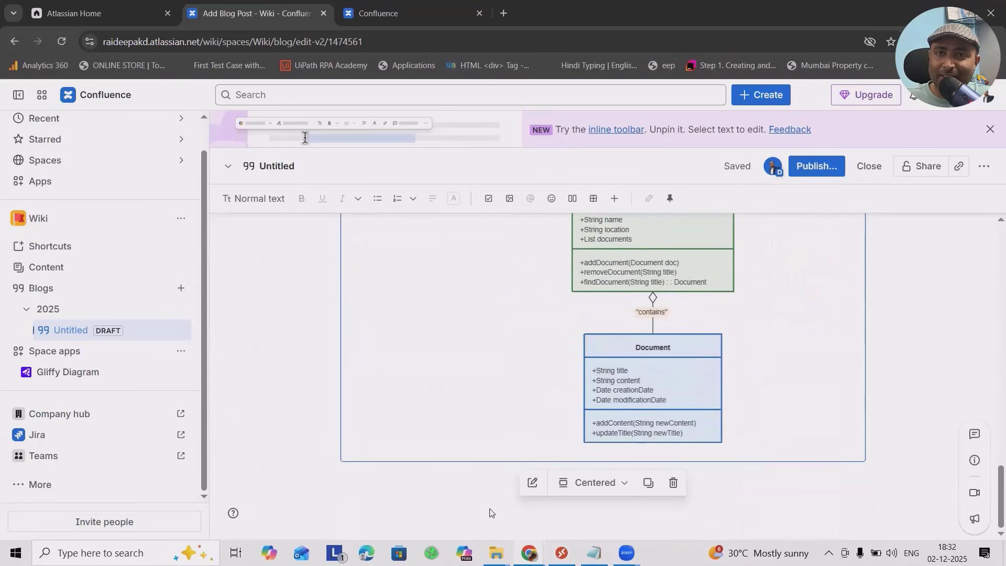
left_click(457, 515)
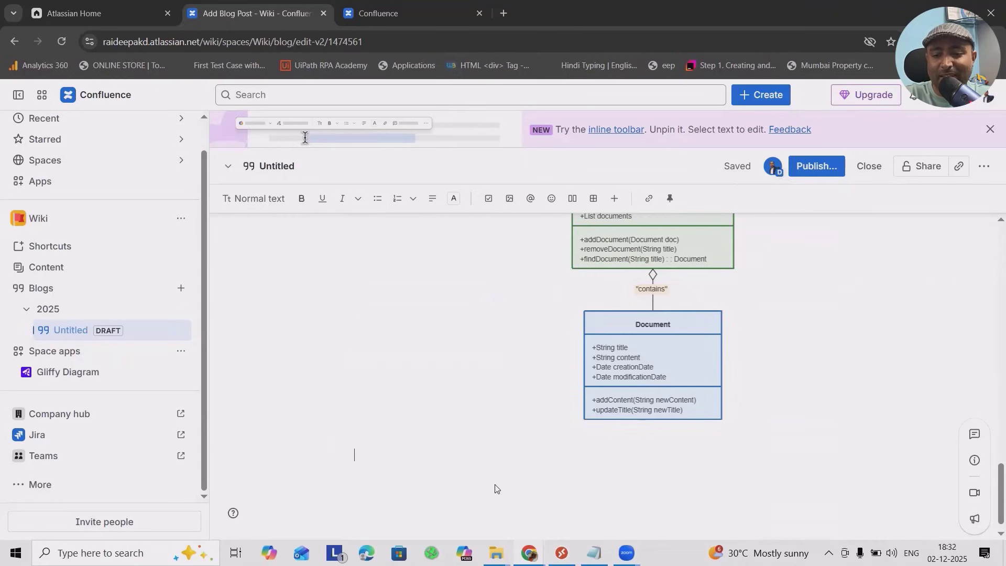
type("/")
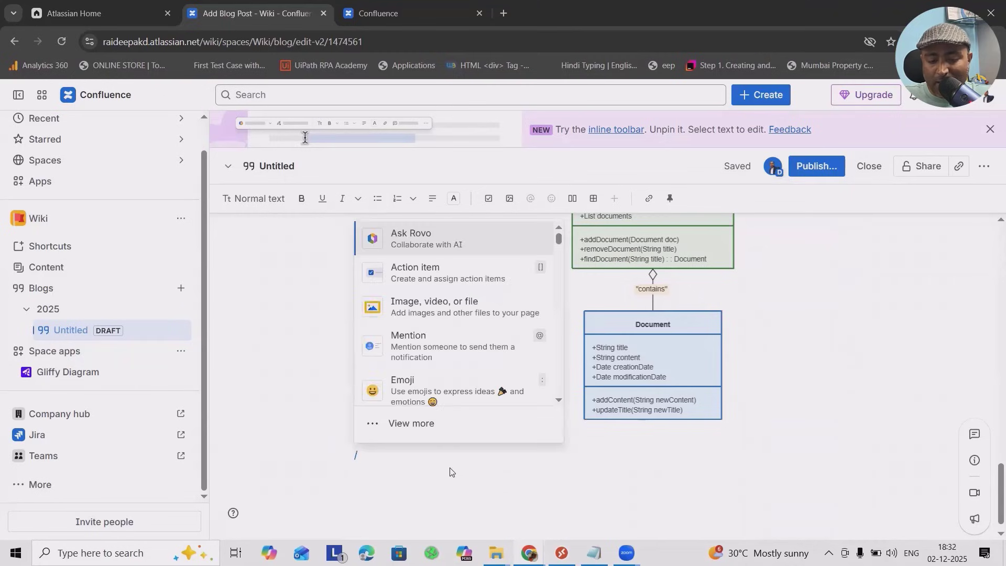
type("g")
key("Return")
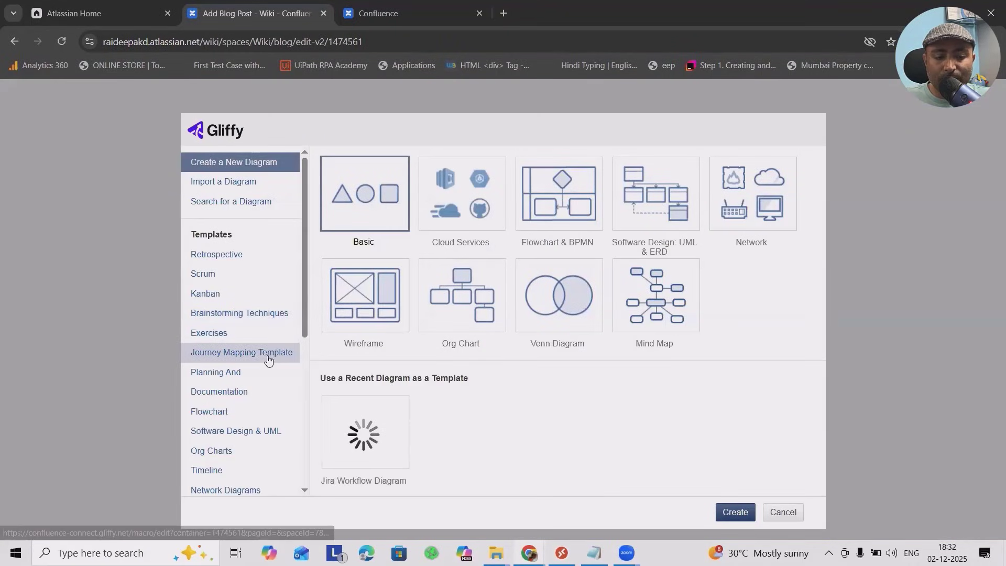
Step: Create the diagram from the Purchase ERD template in the Entity Relationship - ERD category and look over its contents
scroll(241, 356, "down", 5)
left_click(238, 385)
left_click(567, 203)
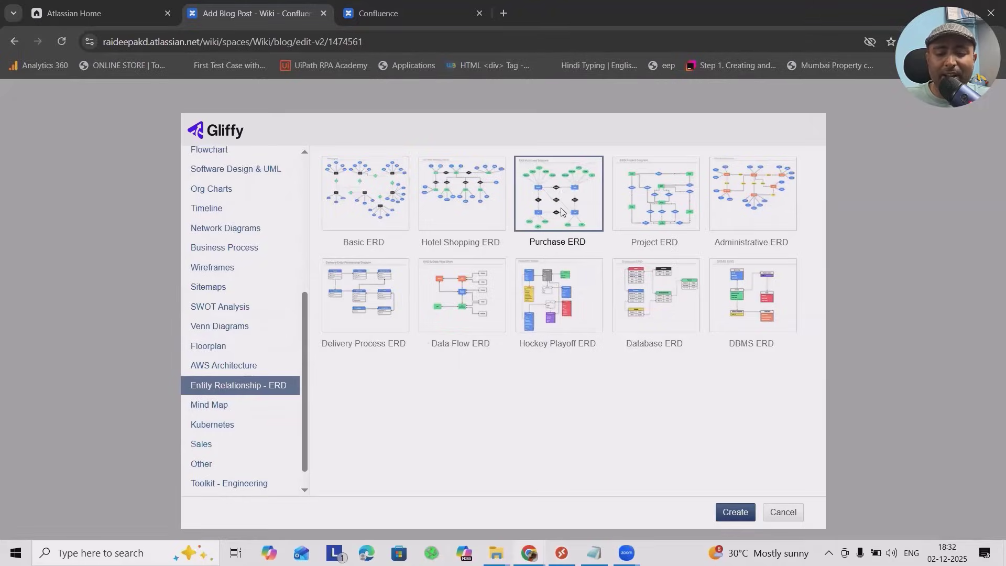
double_click(559, 214)
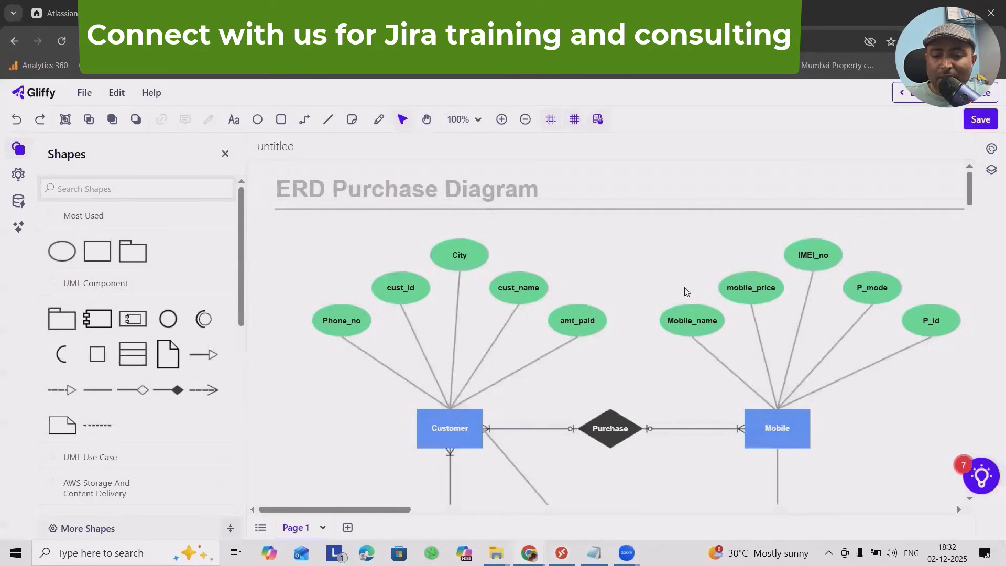
scroll(691, 299, "down", 10)
scroll(696, 309, "up", 6)
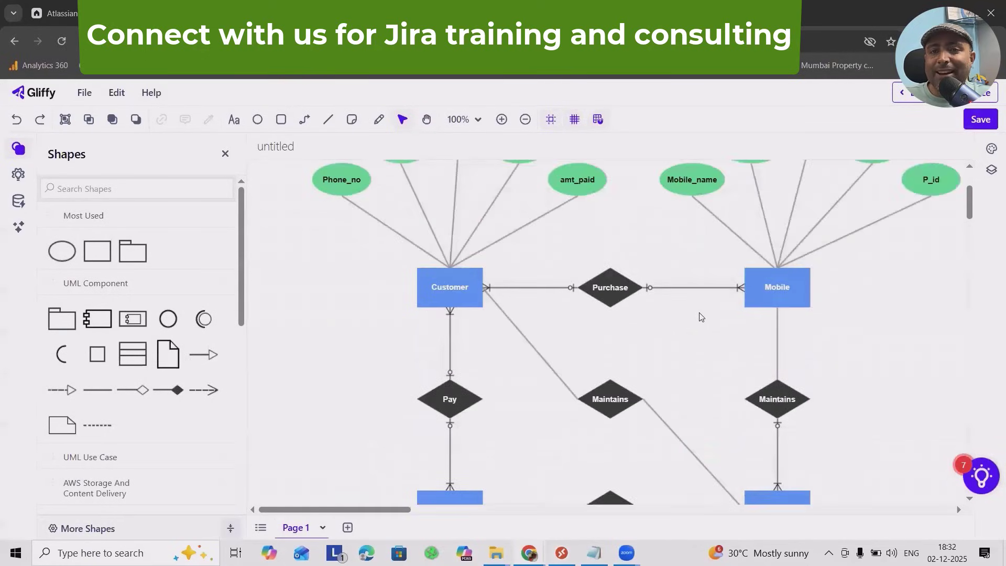
scroll(700, 316, "up", 3)
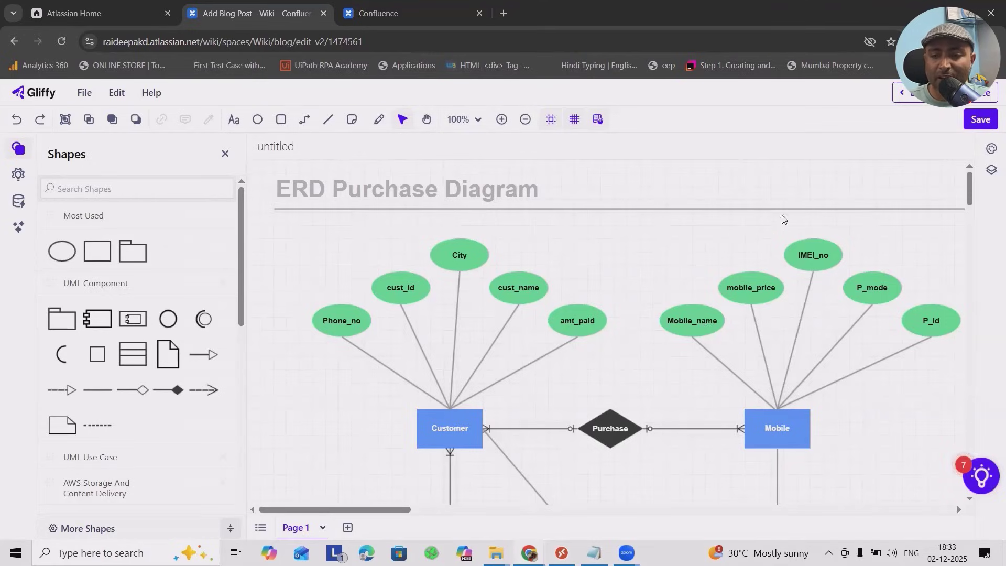
Step: Save the diagram under the name "ERD" and check how it is embedded below the class diagram in the blog post
key("ctrl+s")
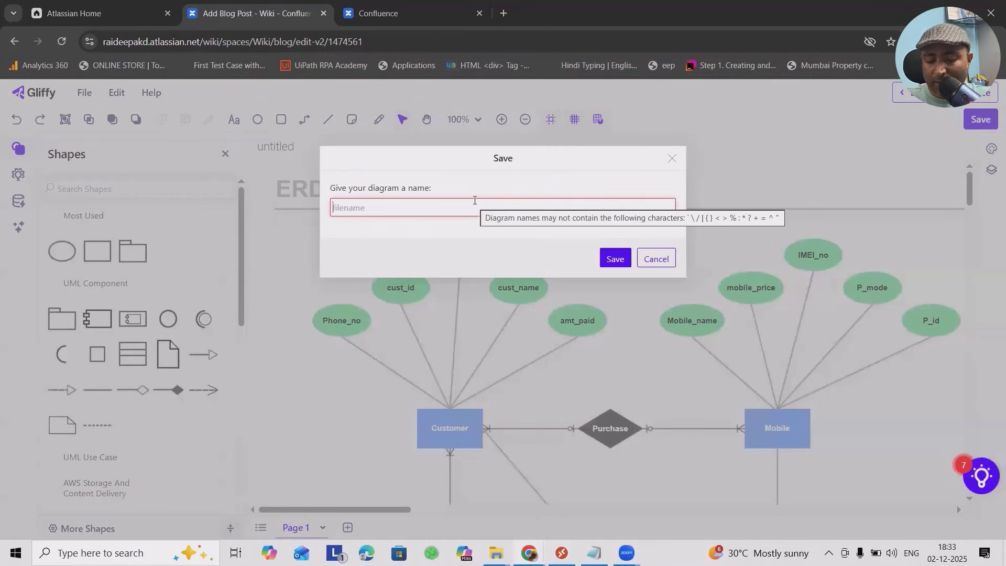
type("ERD")
key("Return")
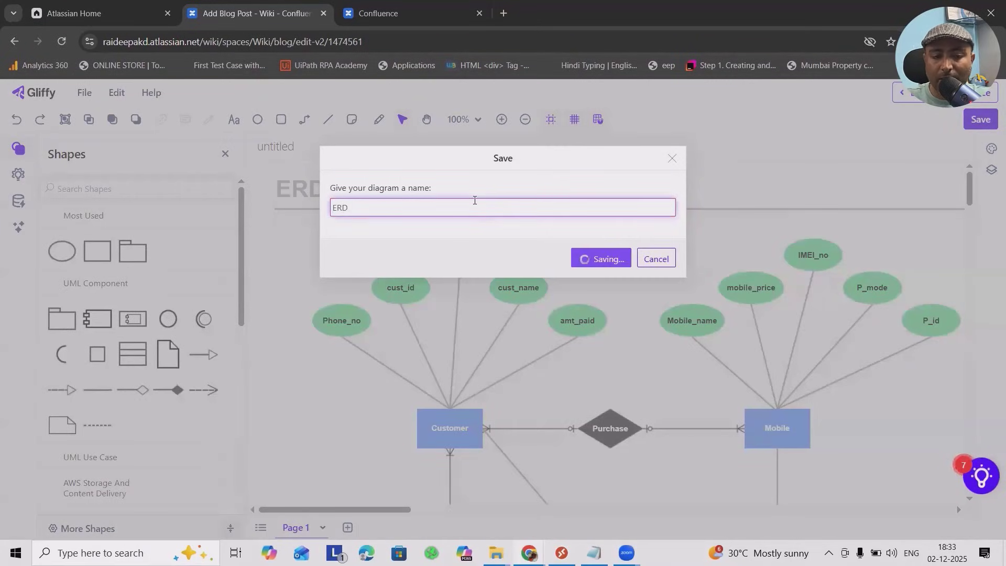
scroll(593, 368, "down", 7)
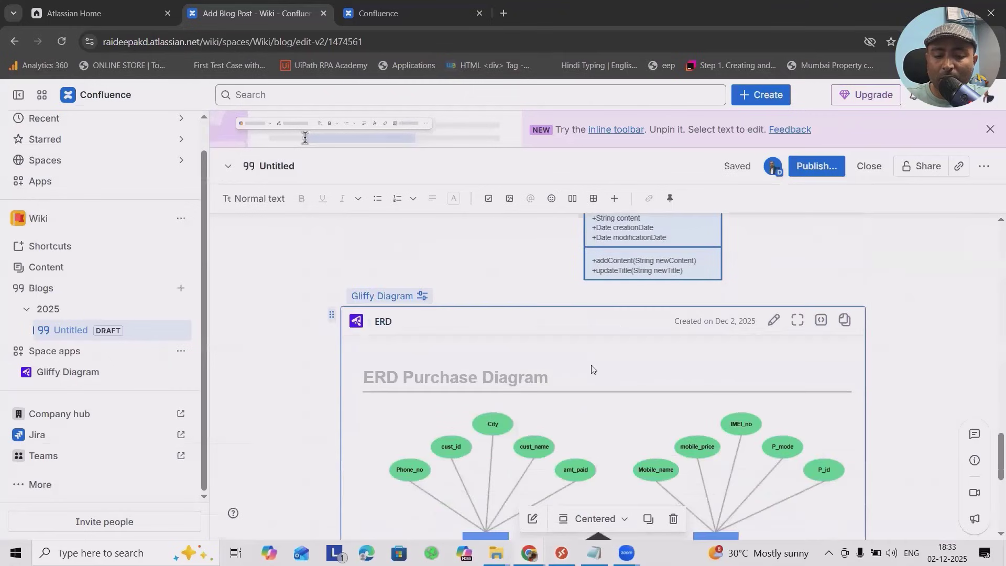
scroll(571, 446, "up", 7)
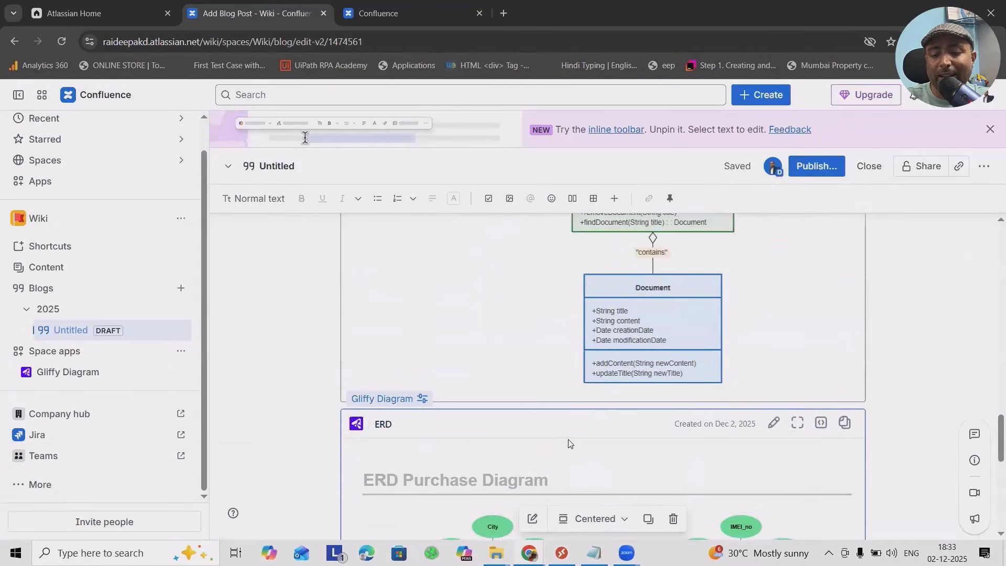